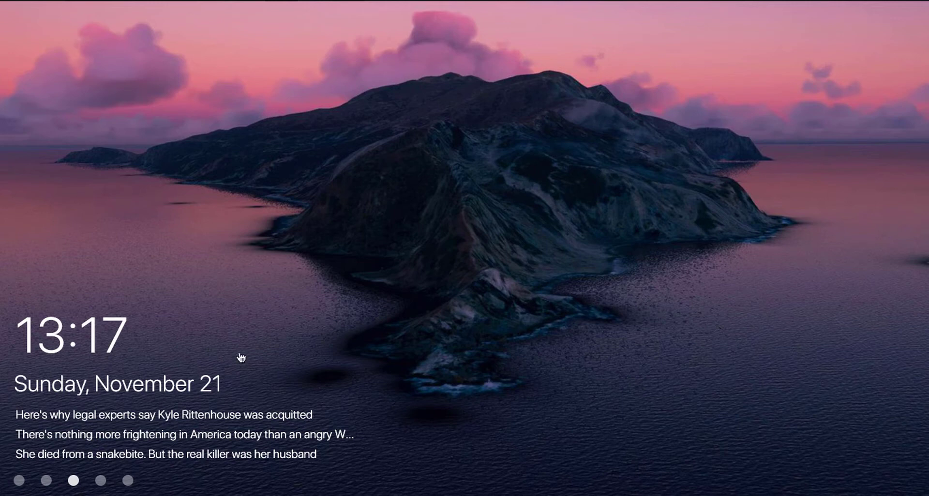
# Step: Examine the system font in the desktop's context menu and refresh the desktop
pyautogui.moveTo(459, 489)
pyautogui.rightClick(507, 303)
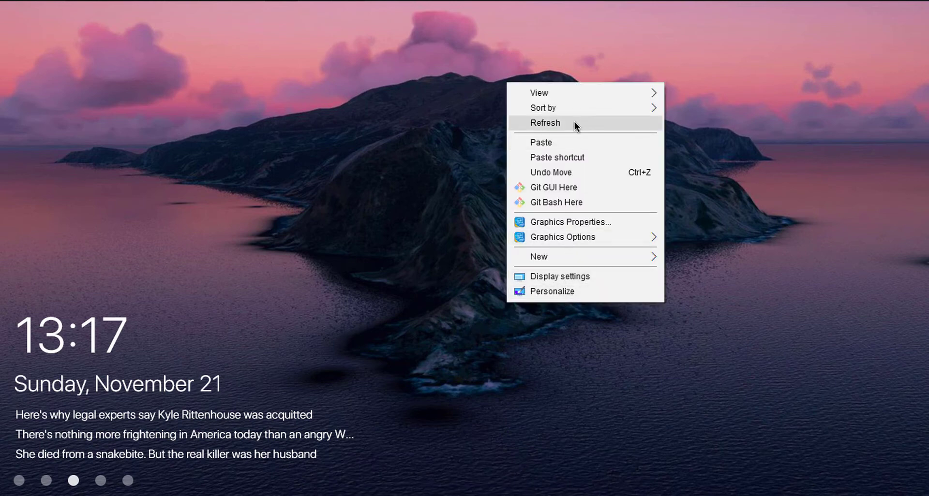
pyautogui.click(573, 121)
pyautogui.rightClick(451, 76)
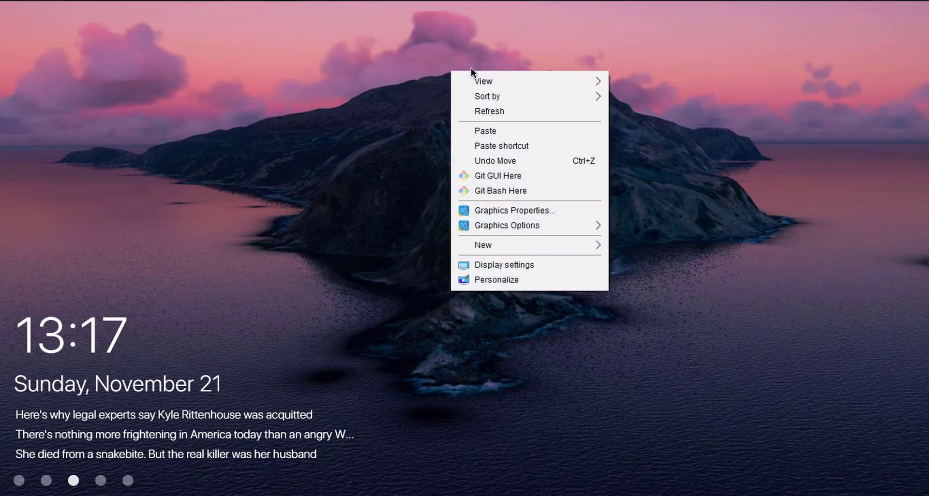
pyautogui.click(514, 112)
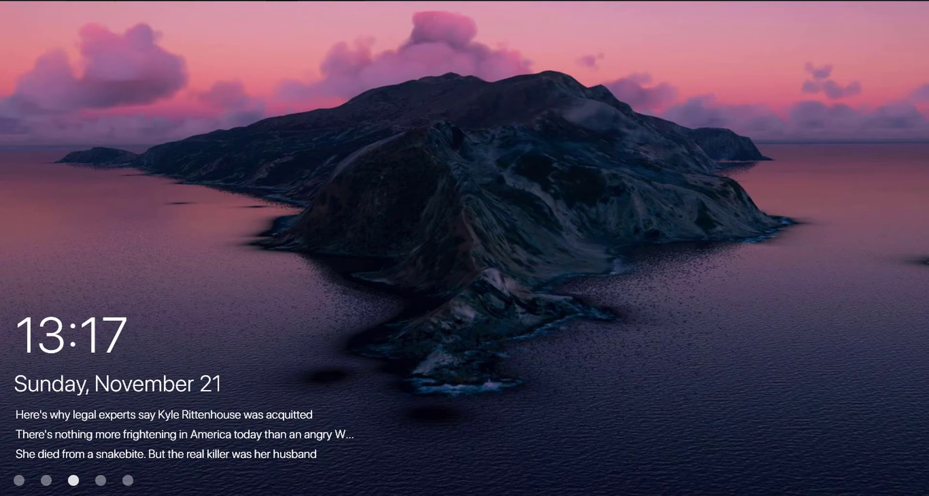
# Step: Examine the system font in File Explorer's Phone-Bac folder and navigation list, and minimize the window
pyautogui.click(115, 0)
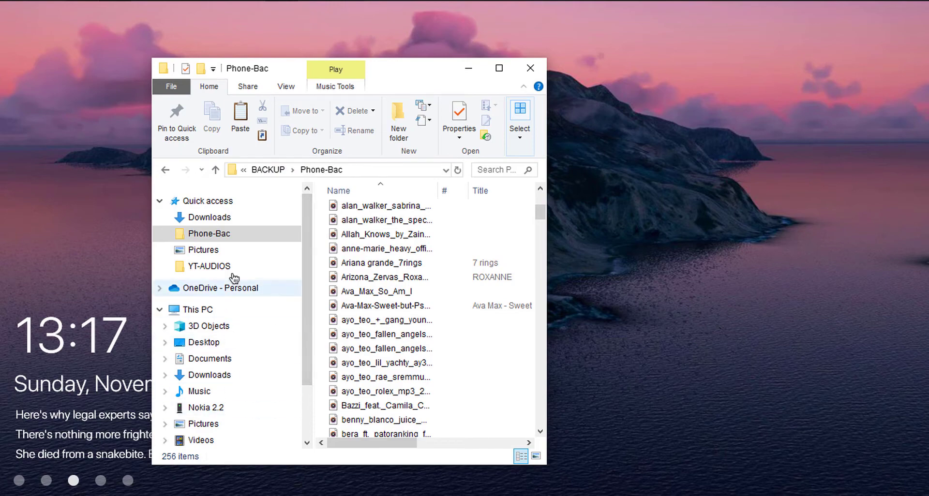
pyautogui.moveTo(305, 245); pyautogui.dragTo(309, 344)
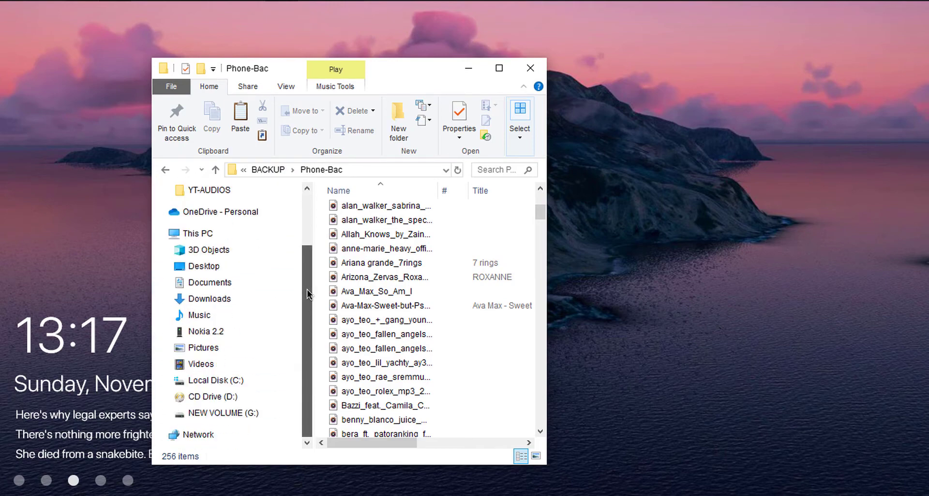
pyautogui.scroll(2, 307, 289)
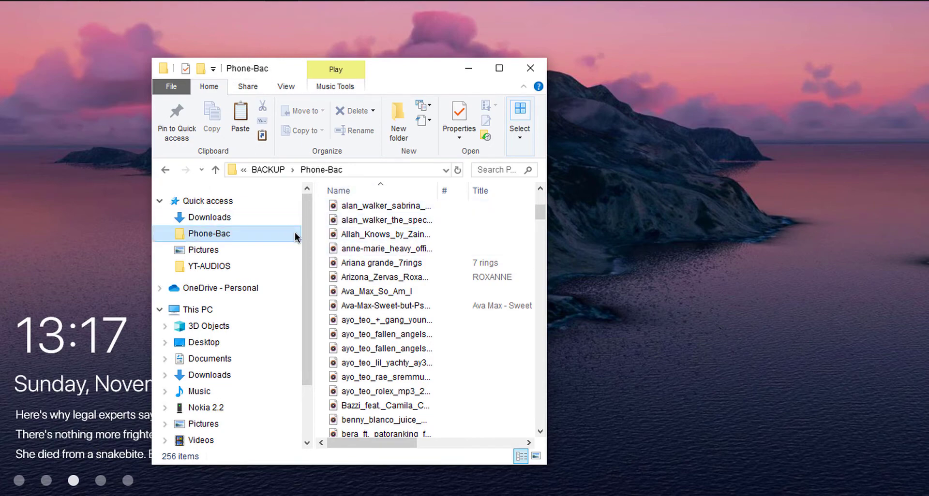
pyautogui.moveTo(305, 266); pyautogui.dragTo(308, 243)
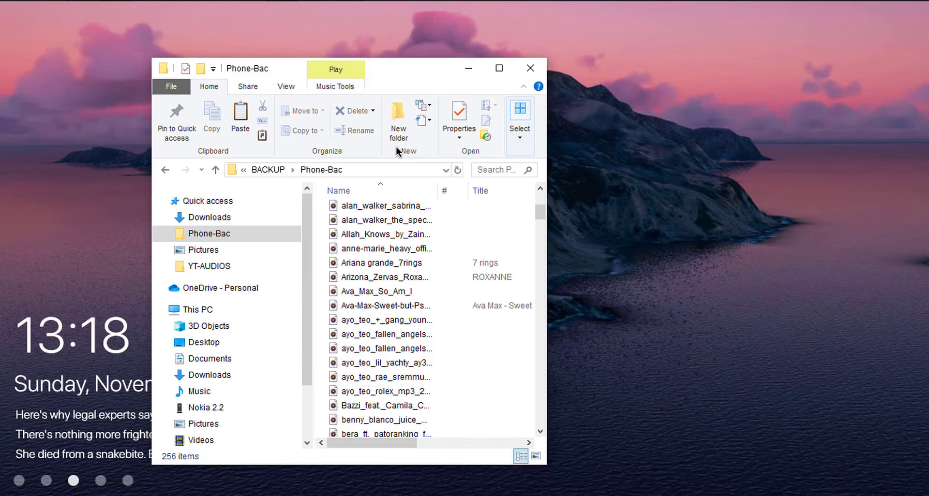
pyautogui.click(469, 67)
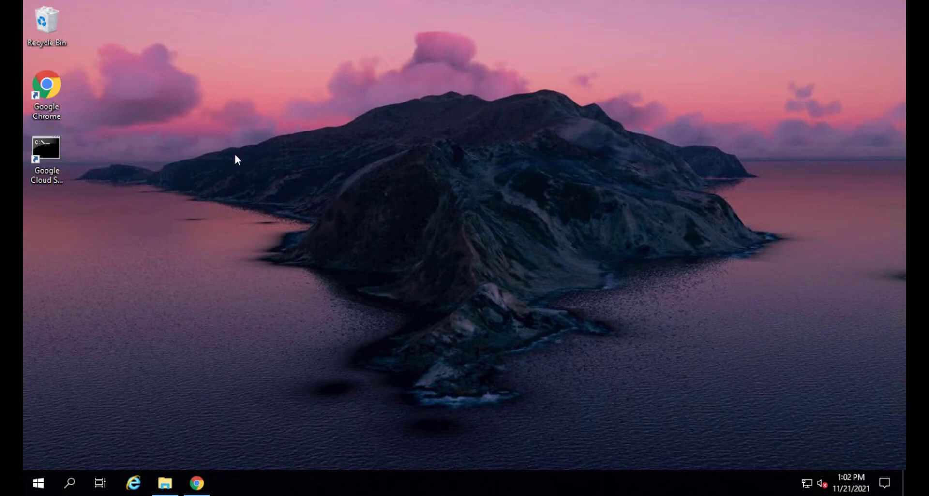
# Step: Open Google Chrome
pyautogui.click(197, 485)
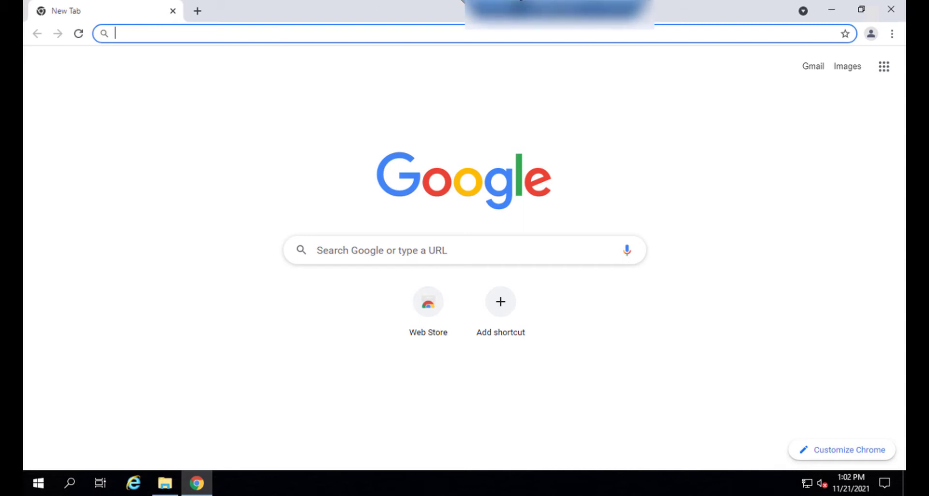
pyautogui.click(595, 5)
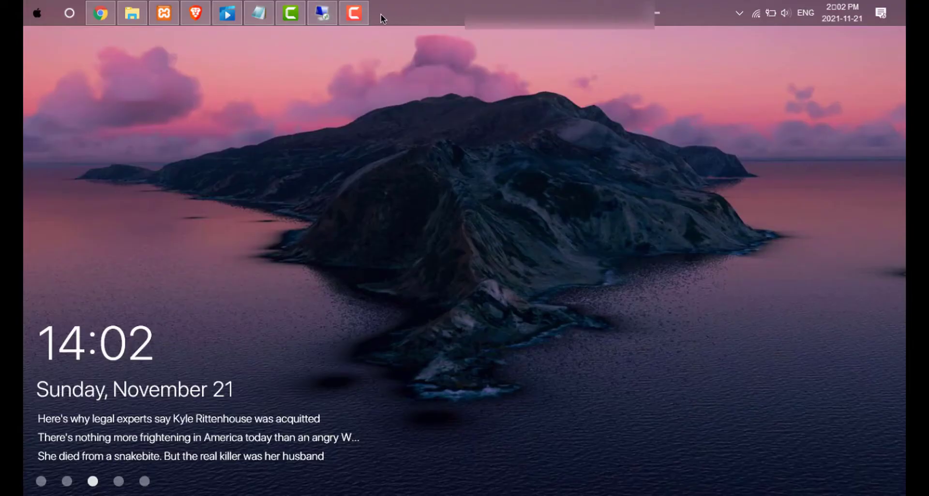
pyautogui.click(348, 19)
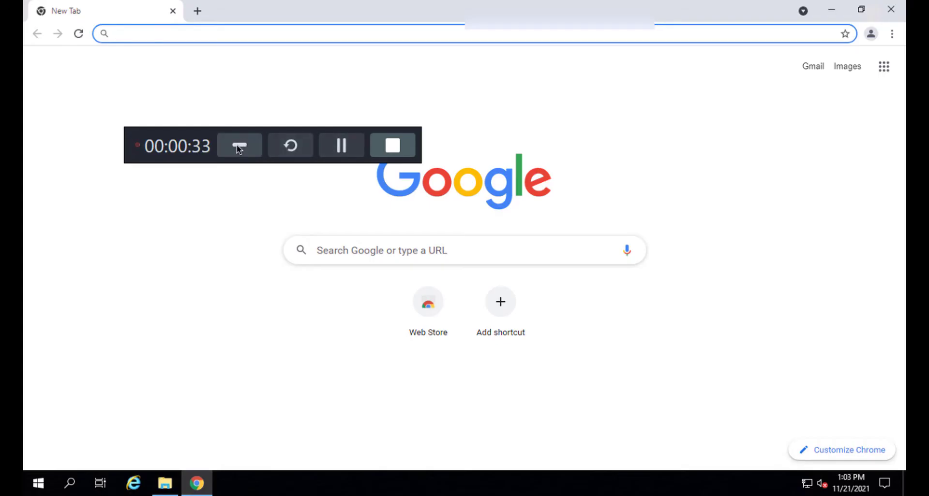
pyautogui.click(239, 146)
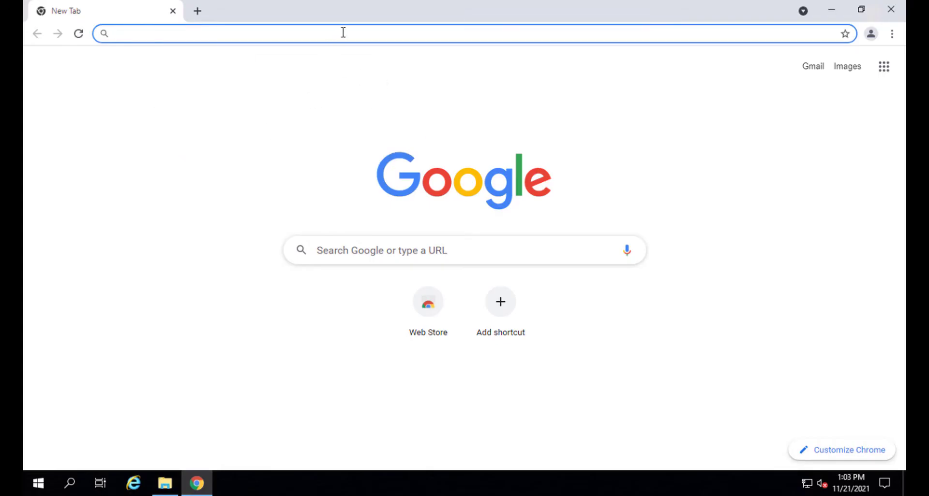
pyautogui.write('https://www.zolcesource.com/change-windows-default-system-font-to-macos-font/')
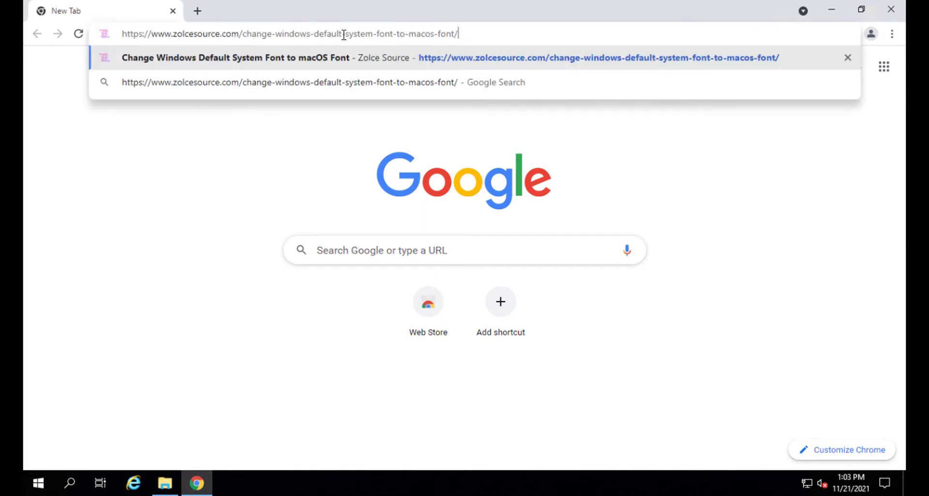
pyautogui.press('Return')
pyautogui.scroll(-15, 261, 91)
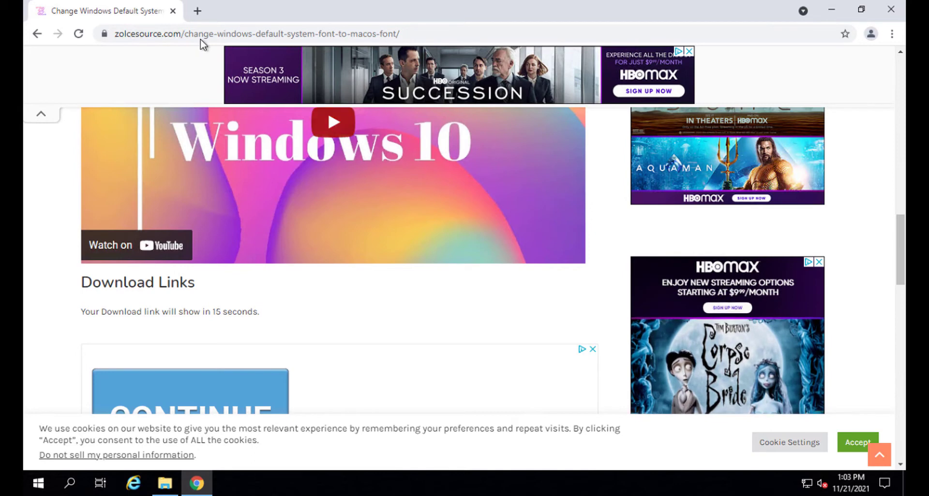
# Step: Search for "notepad++ download" in a new browser tab and open the Notepad++ 8.1.9.1 release page on the official site
pyautogui.click(197, 10)
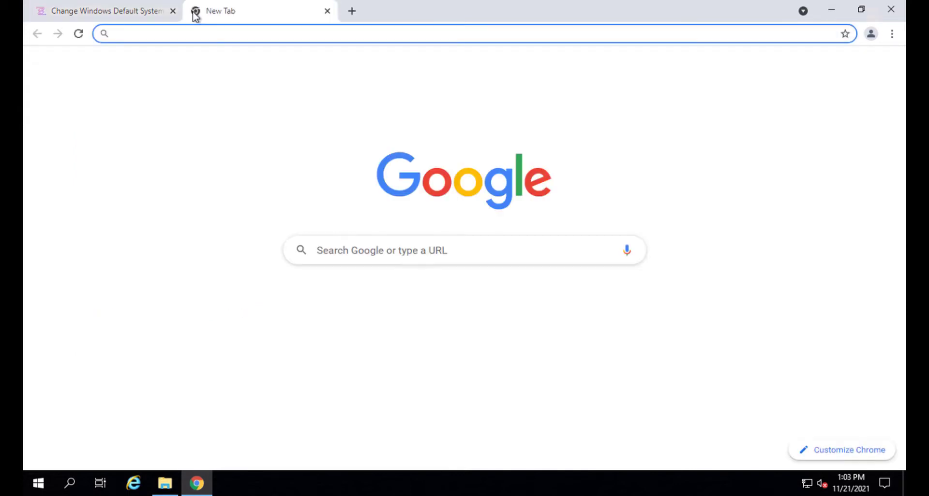
pyautogui.write('n')
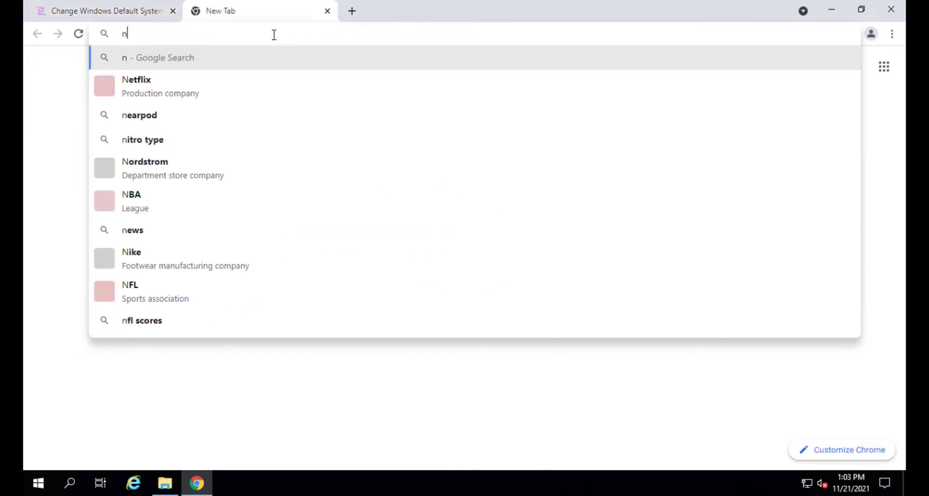
pyautogui.write('otepad')
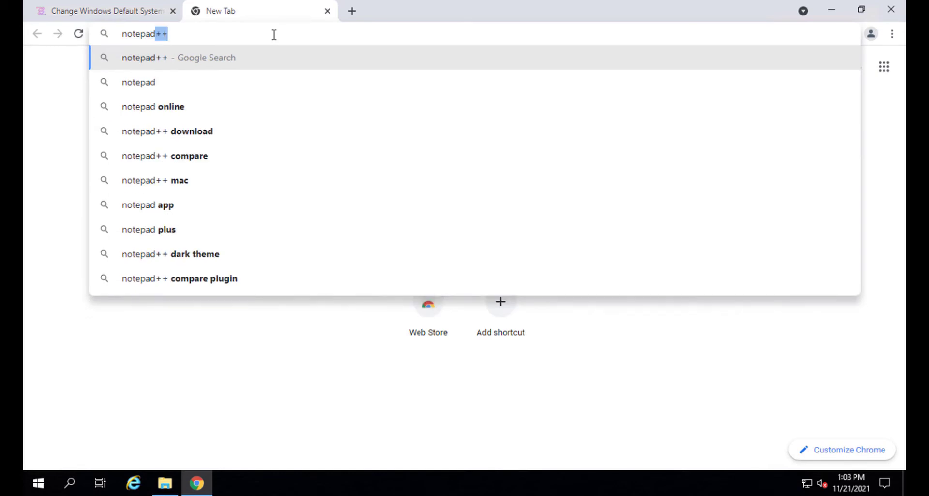
pyautogui.click(190, 135)
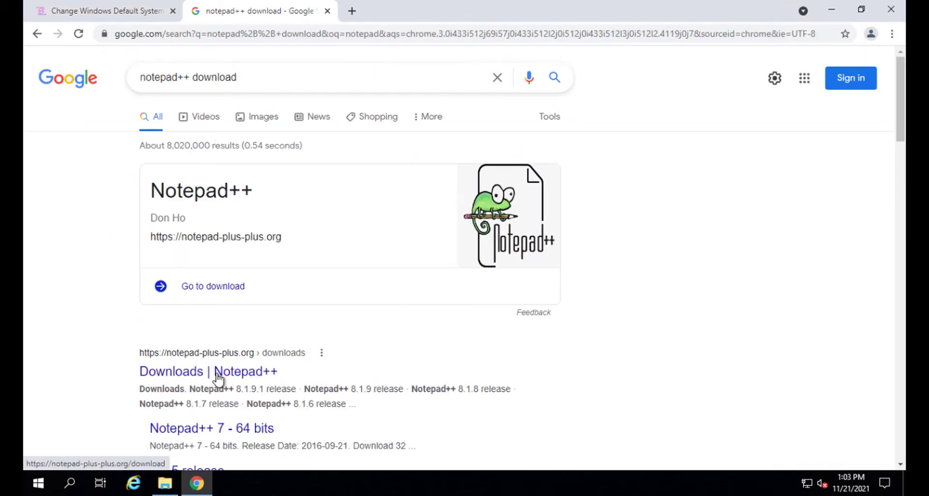
pyautogui.click(218, 377)
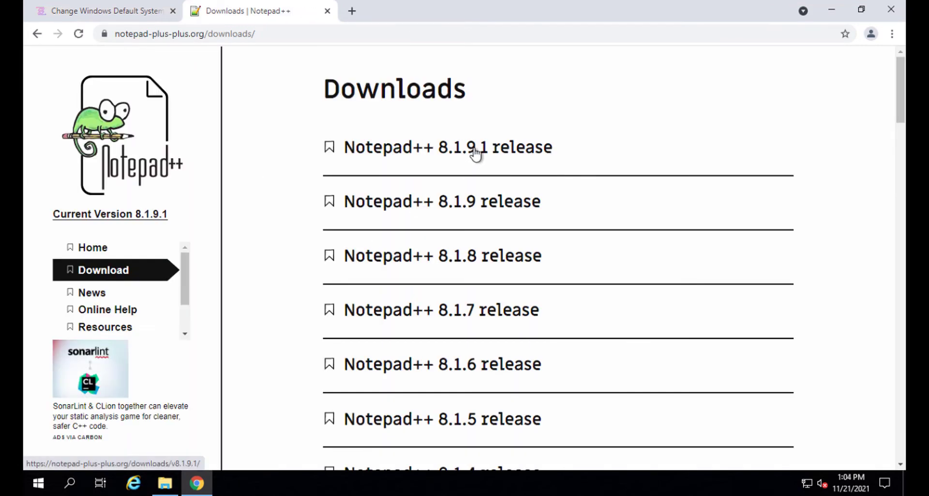
pyautogui.click(476, 154)
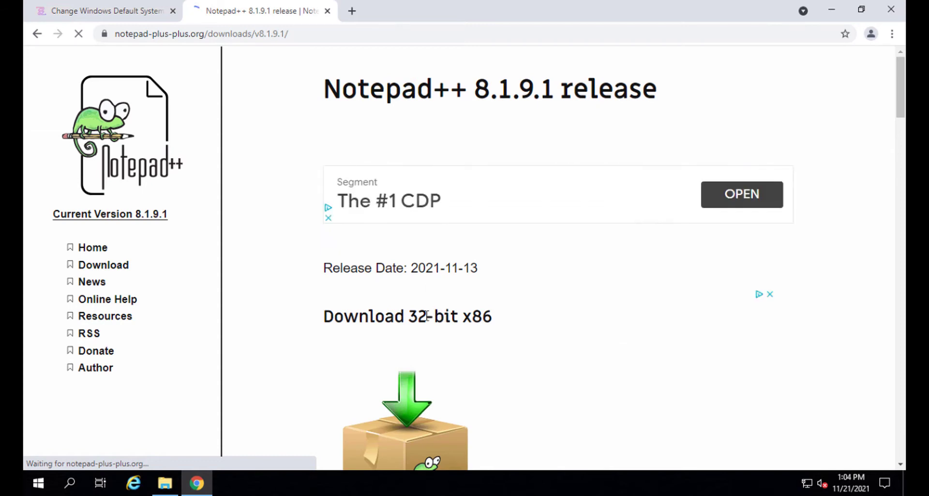
# Step: Download the 64-bit x64 installer of Notepad++ 8.1.9.1
pyautogui.scroll(-4, 427, 316)
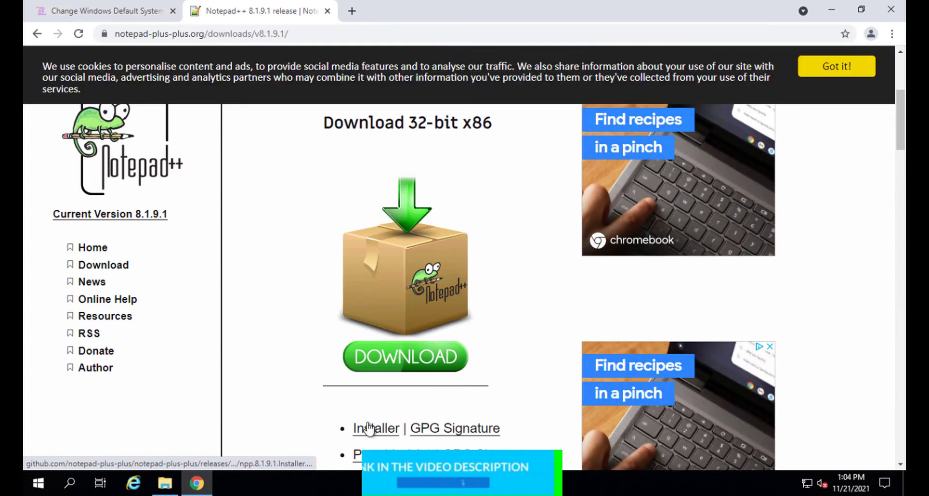
pyautogui.scroll(-5, 369, 429)
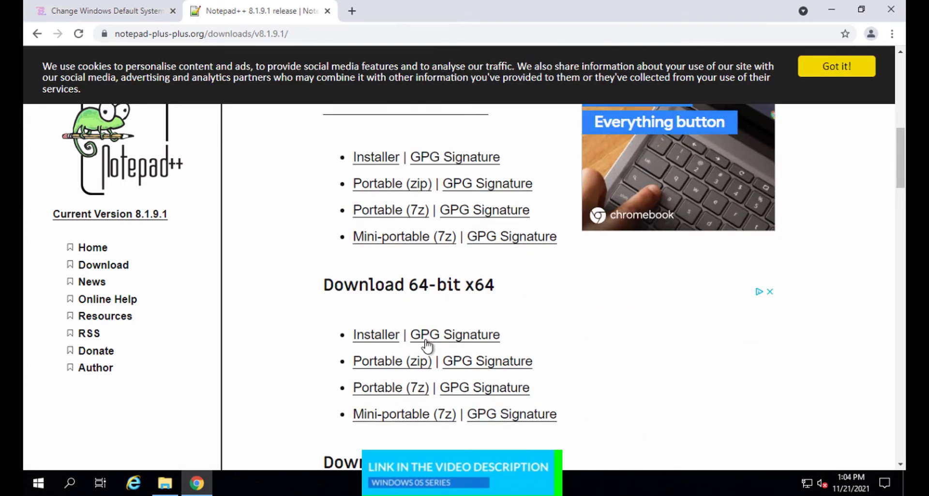
pyautogui.click(376, 335)
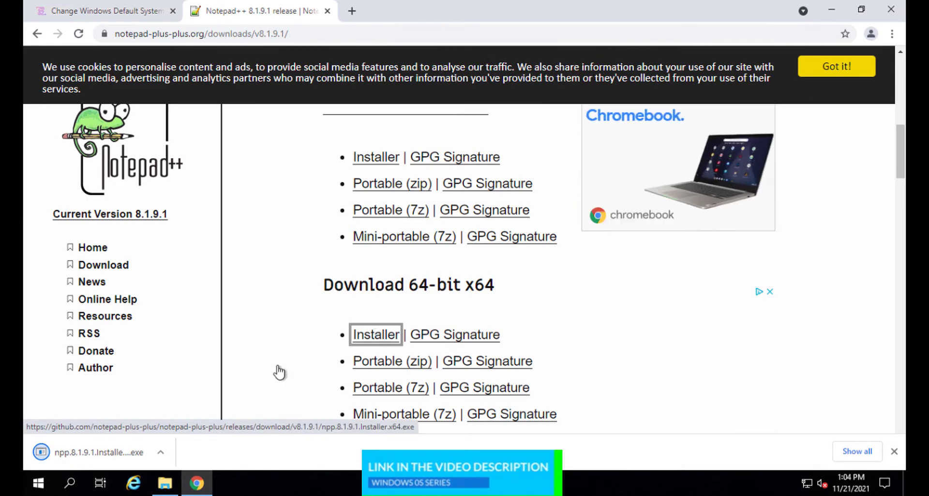
# Step: Run the downloaded Notepad++ installer with permission to make changes, using English as the installer language
pyautogui.click(103, 457)
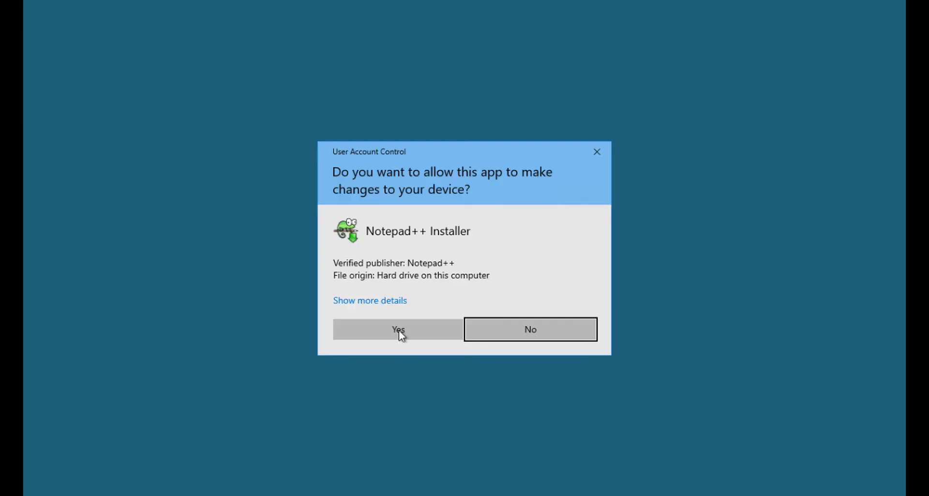
pyautogui.click(399, 330)
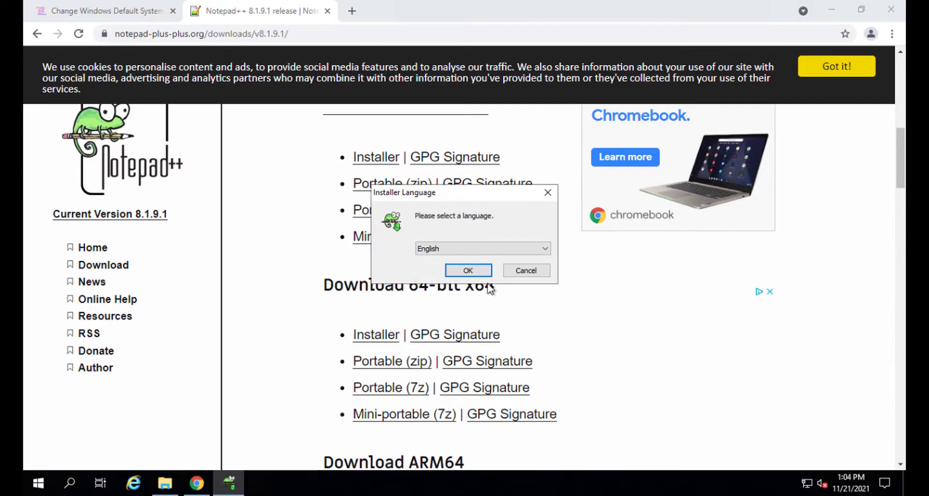
pyautogui.click(470, 271)
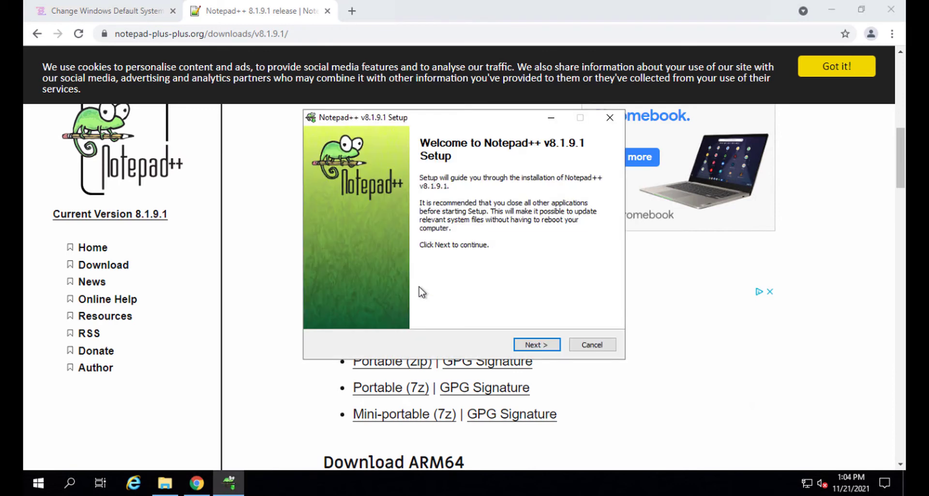
# Step: Accept the license and install Notepad++ v8.1.9.1 with the default components, finishing setup with the run option enabled
pyautogui.click(538, 346)
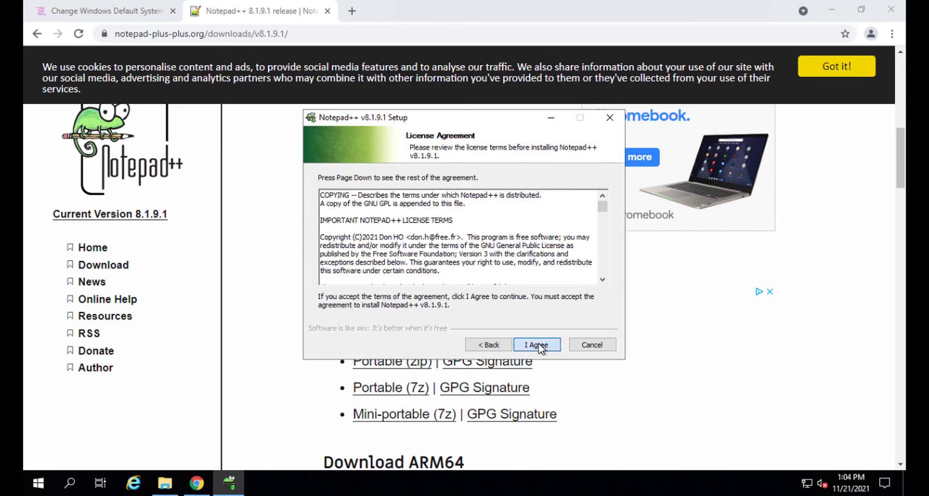
pyautogui.click(539, 347)
pyautogui.click(539, 346)
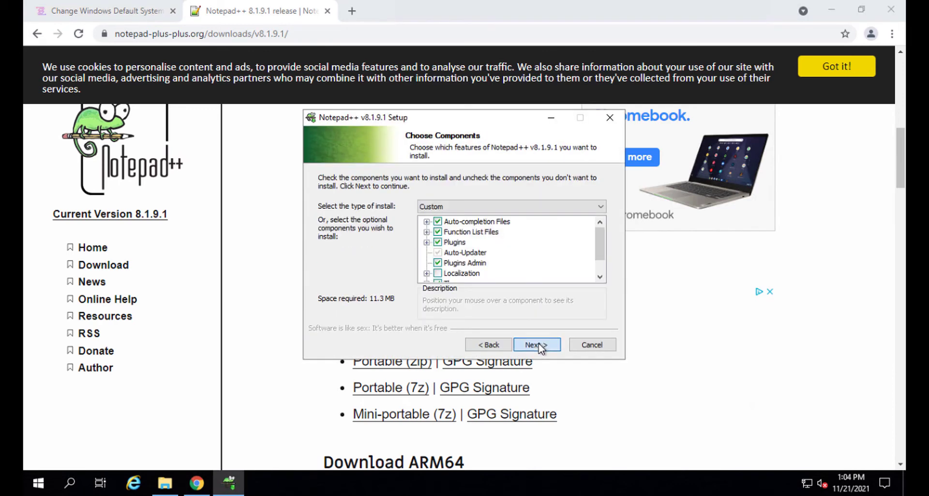
pyautogui.click(539, 347)
pyautogui.click(539, 346)
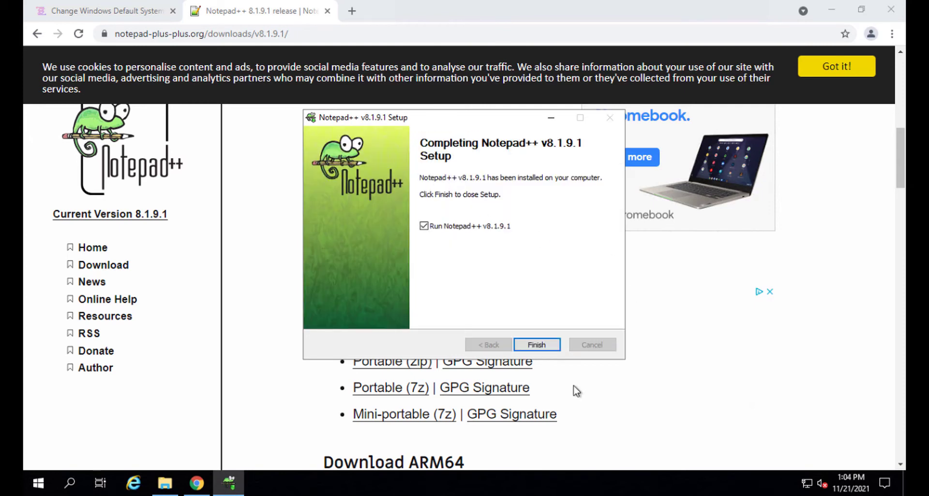
pyautogui.click(536, 344)
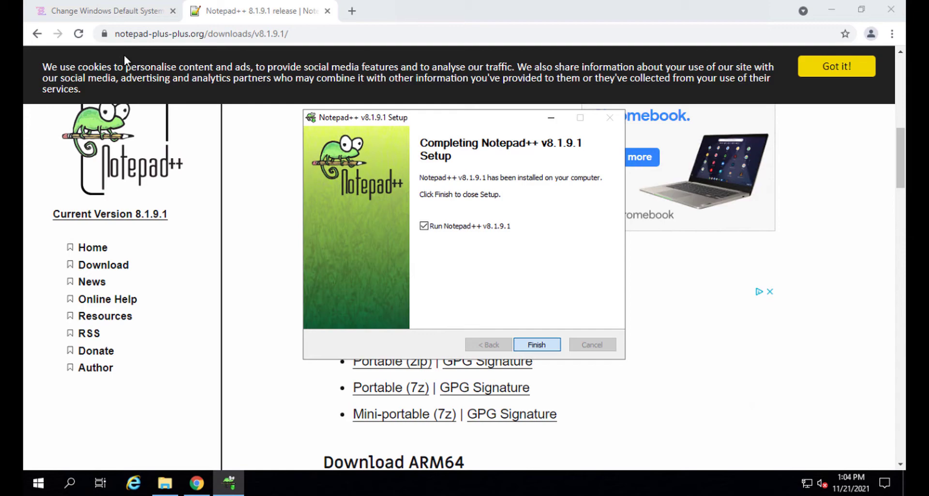
# Step: Close the Notepad++ window and download the "Changing Windows Default" zip from Google Drive through the font article's Files link
pyautogui.click(121, 11)
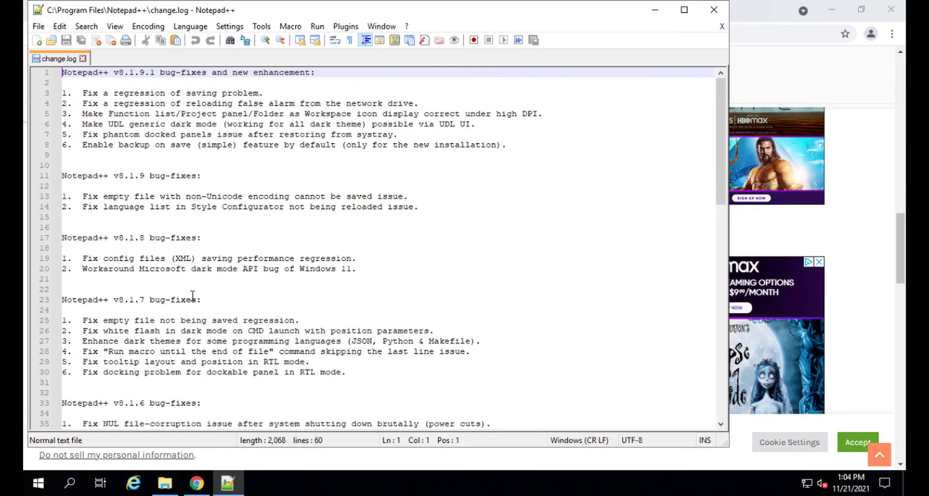
pyautogui.click(714, 10)
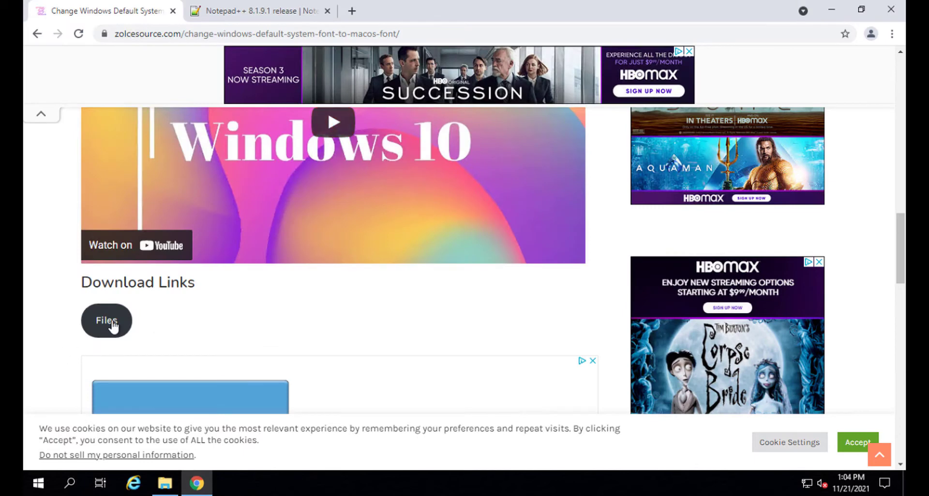
pyautogui.click(112, 327)
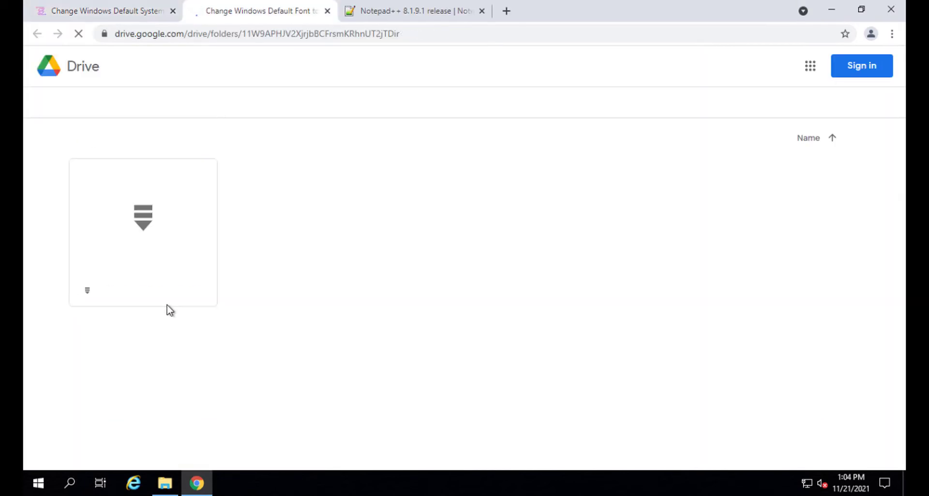
pyautogui.moveTo(131, 221)
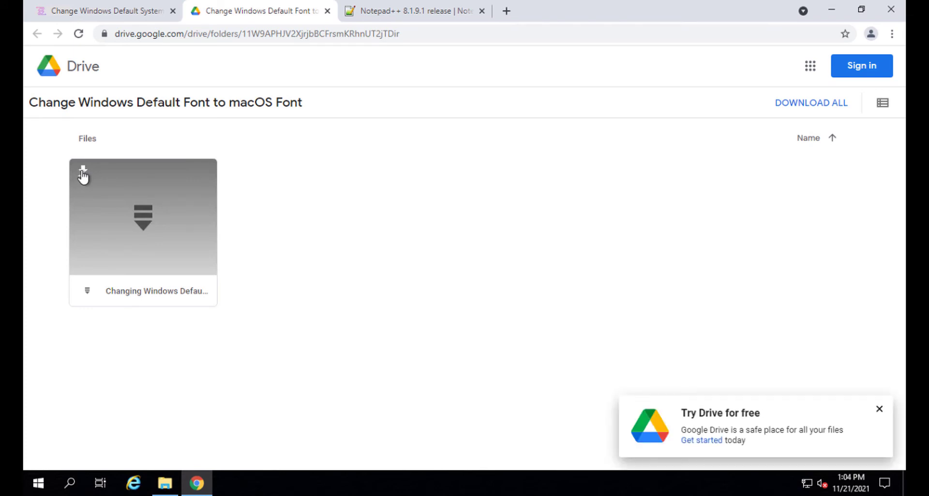
pyautogui.click(178, 183)
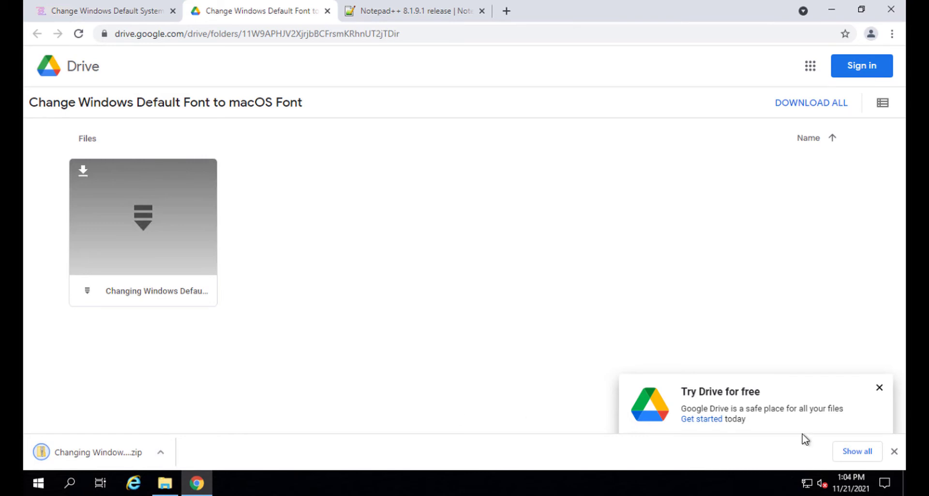
# Step: Dismiss the Drive promotion and view the downloaded zip in the Downloads folder in File Explorer
pyautogui.click(879, 388)
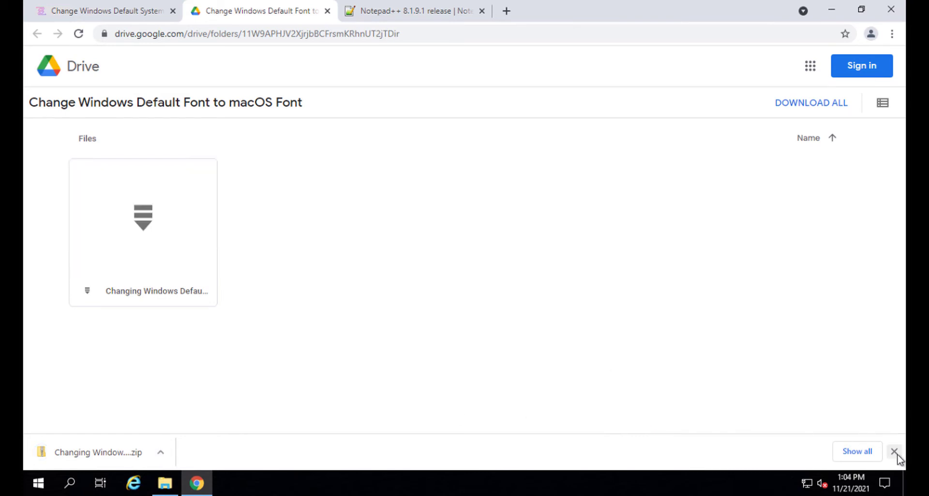
pyautogui.click(422, 37)
pyautogui.press('End')
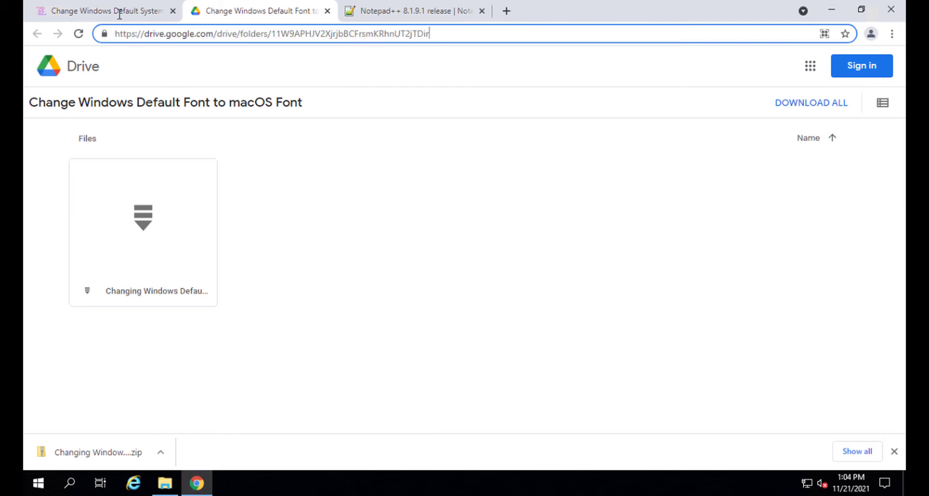
pyautogui.moveTo(119, 14); pyautogui.dragTo(107, 33)
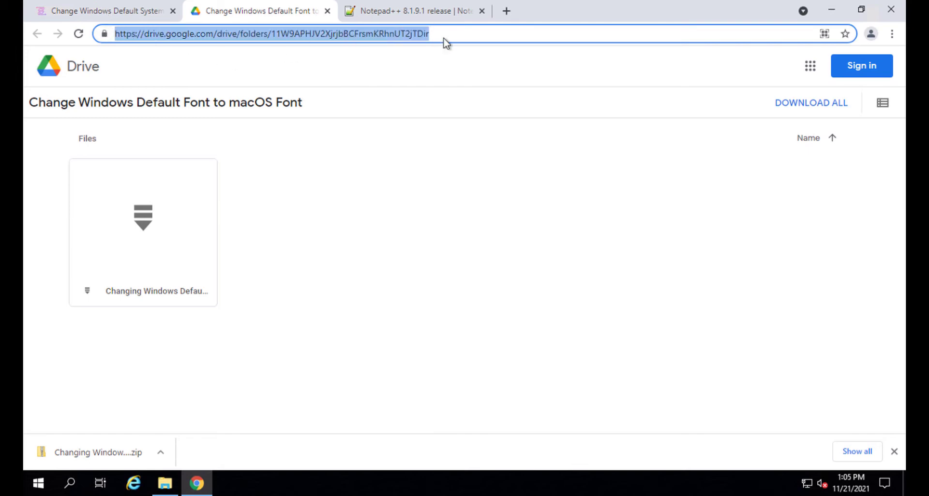
pyautogui.click(833, 14)
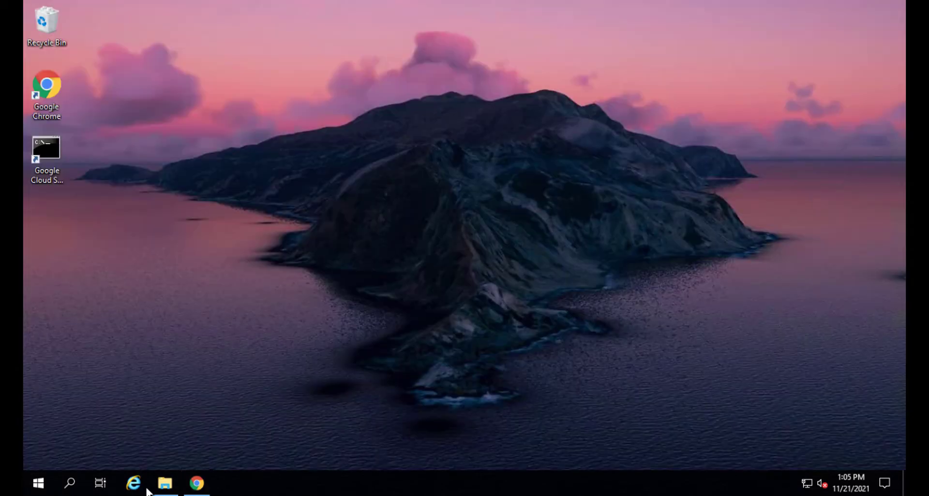
pyautogui.click(163, 484)
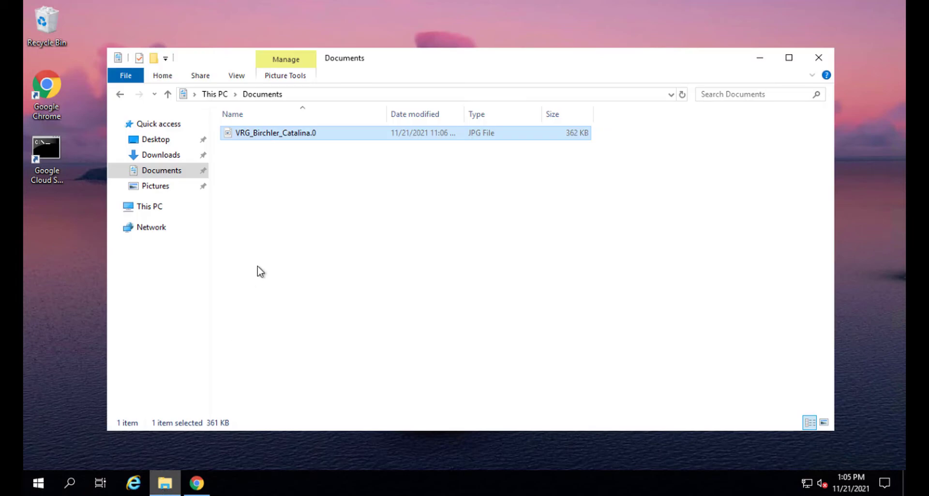
pyautogui.click(159, 156)
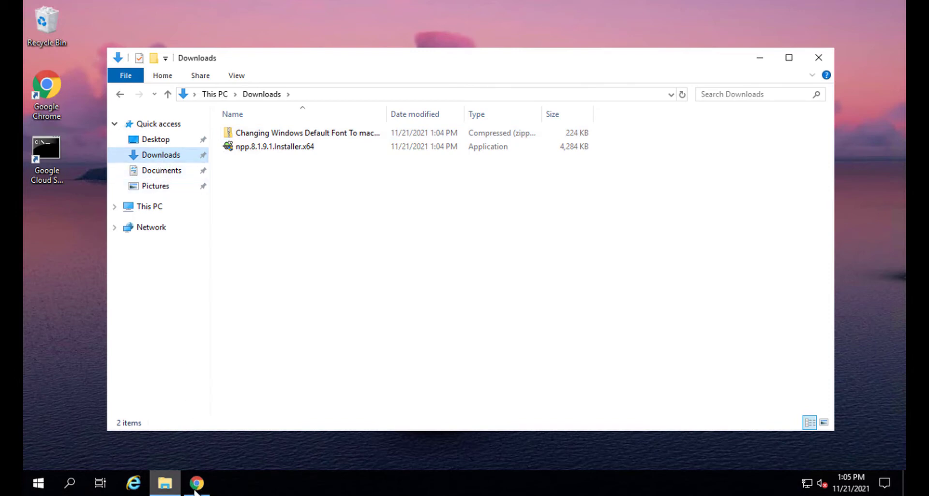
# Step: Switch to Chrome, search for "winrar" in a new tab, and download the WinRAR 6.02 English 64 bit installer
pyautogui.click(195, 486)
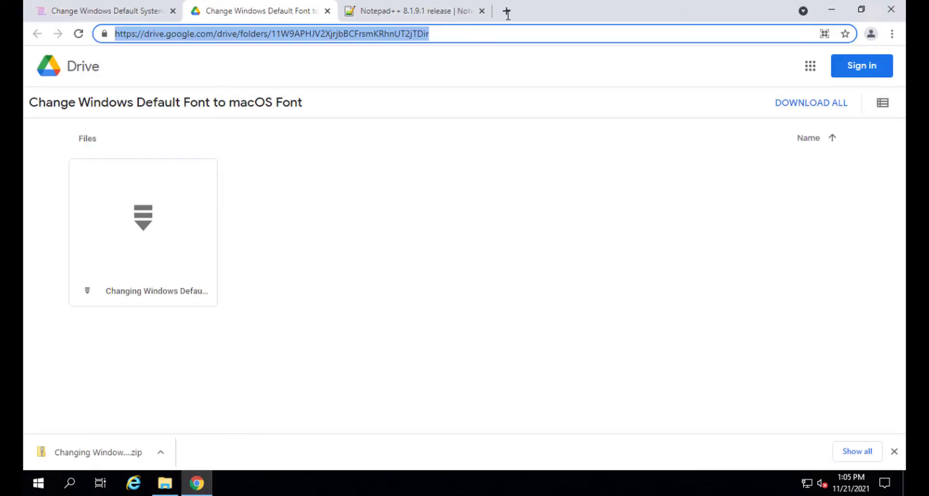
pyautogui.click(506, 11)
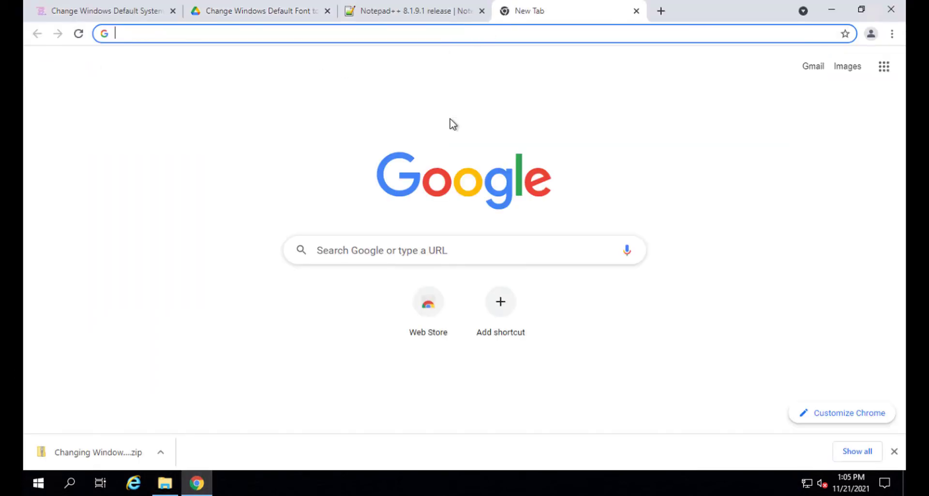
pyautogui.write('winrar')
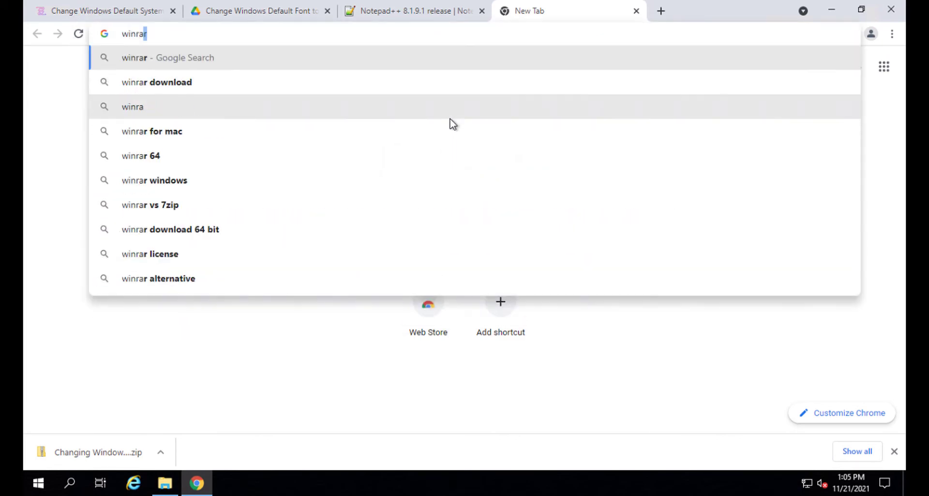
pyautogui.click(257, 78)
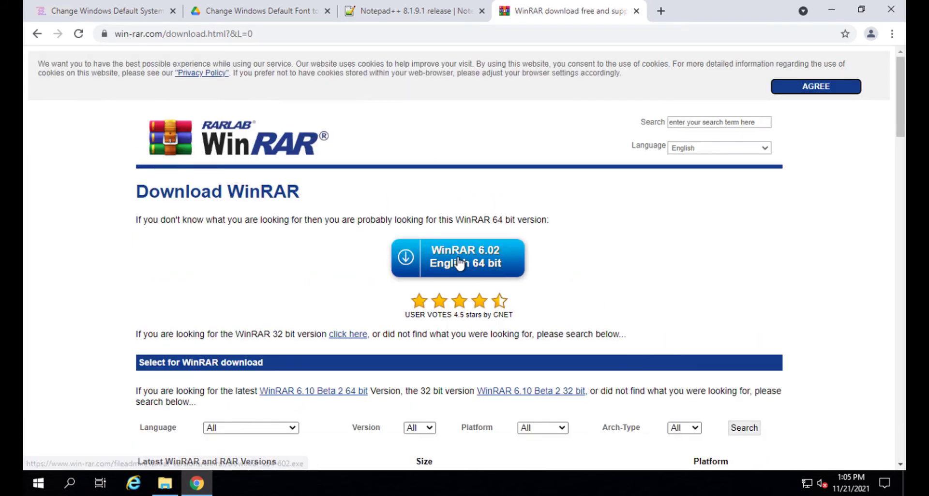
pyautogui.click(450, 262)
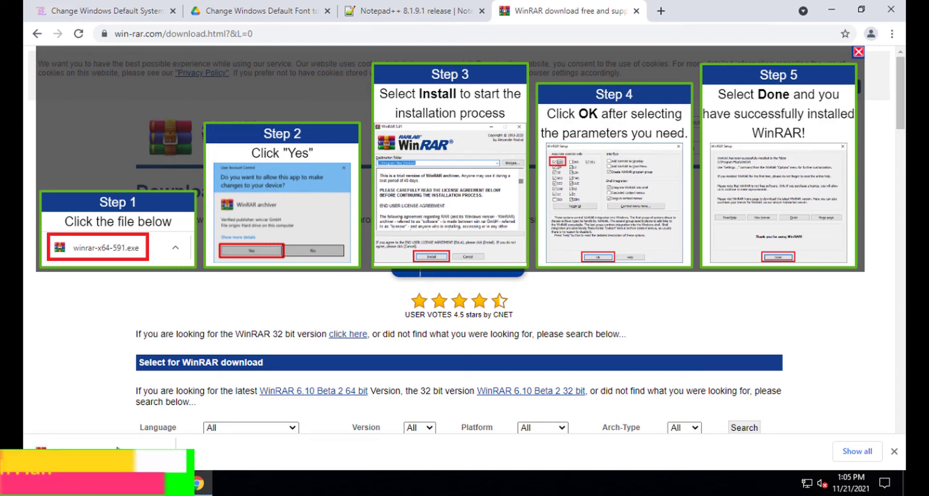
# Step: Run winrar-x64-602.exe with permission to make changes and install WinRAR in C:\Program Files\WinRAR with the default associations and shell integration
pyautogui.click(127, 452)
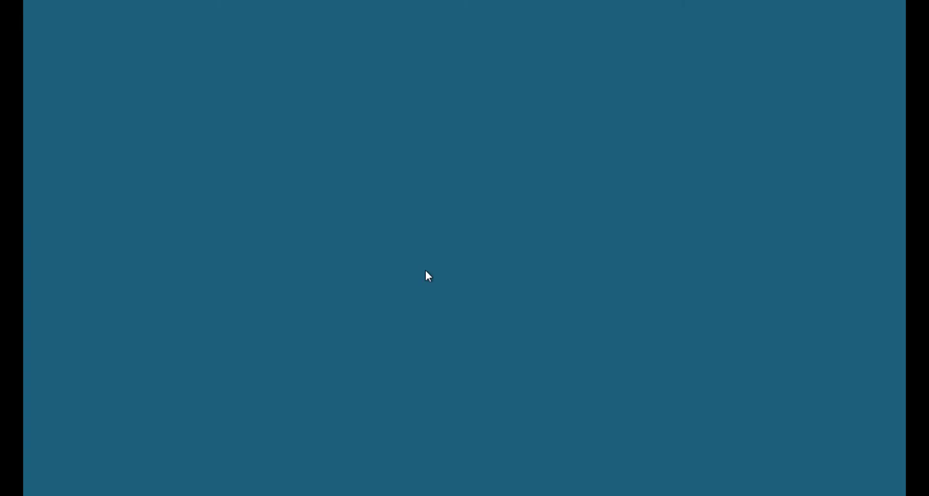
pyautogui.click(400, 331)
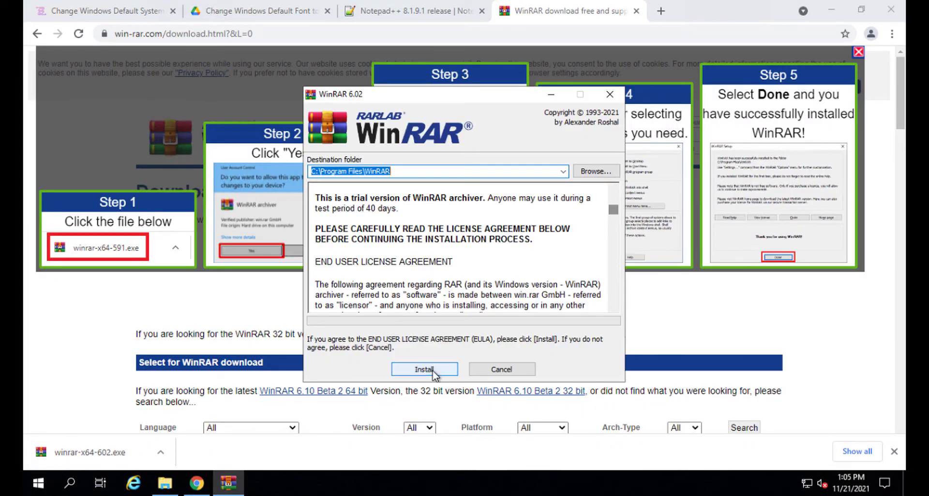
pyautogui.click(433, 372)
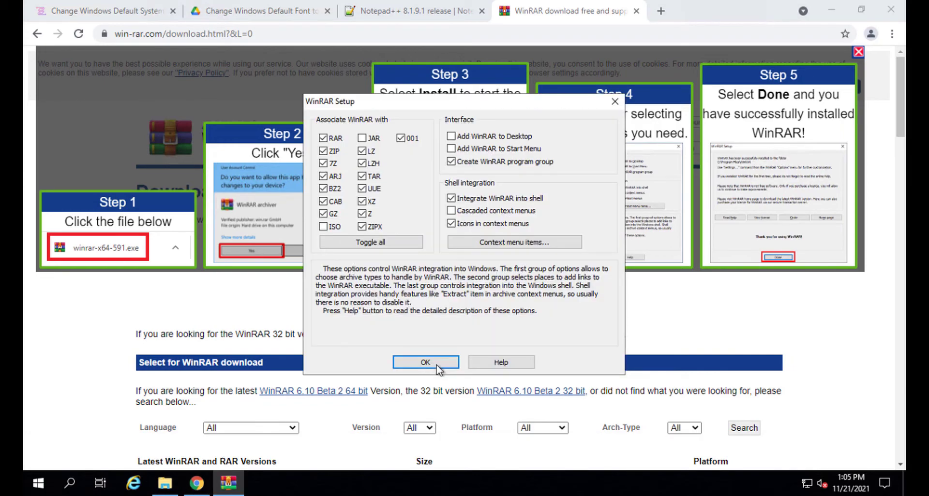
pyautogui.click(439, 363)
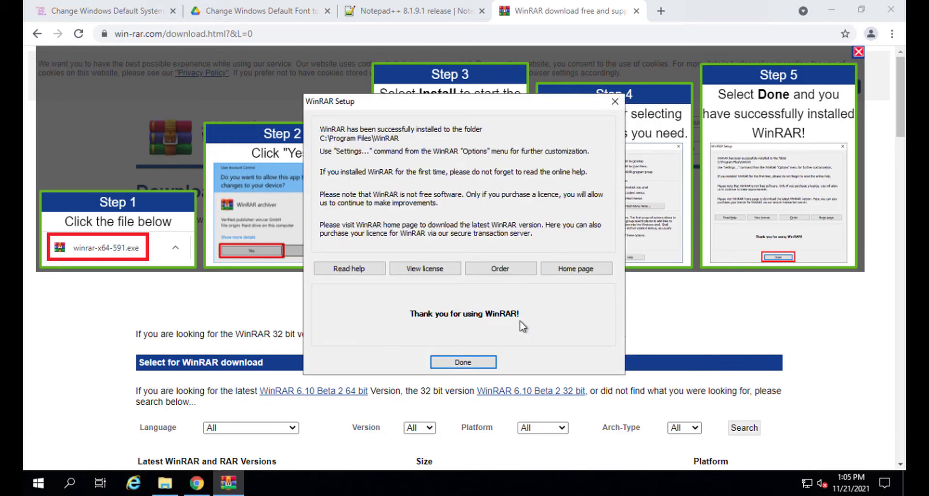
pyautogui.click(460, 363)
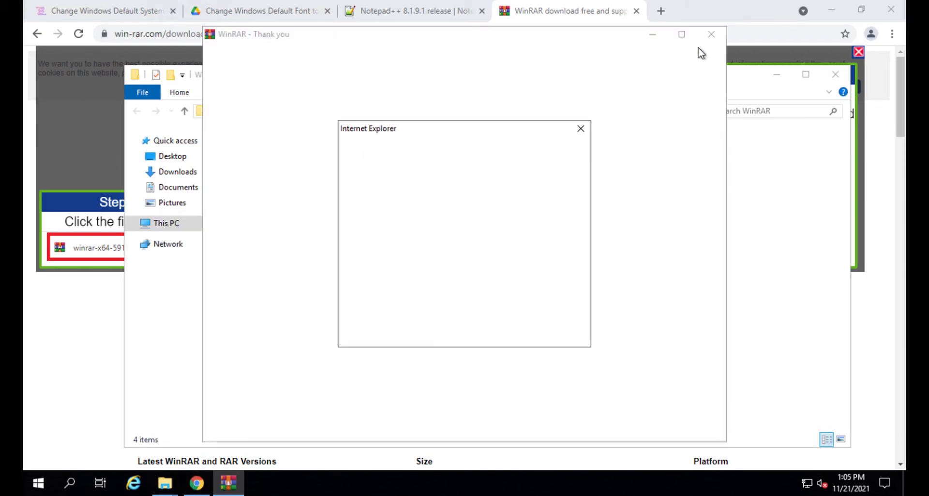
# Step: Close the Internet Explorer security alert and the WinRAR thank-you window, and show the Downloads folder in File Explorer
pyautogui.click(578, 152)
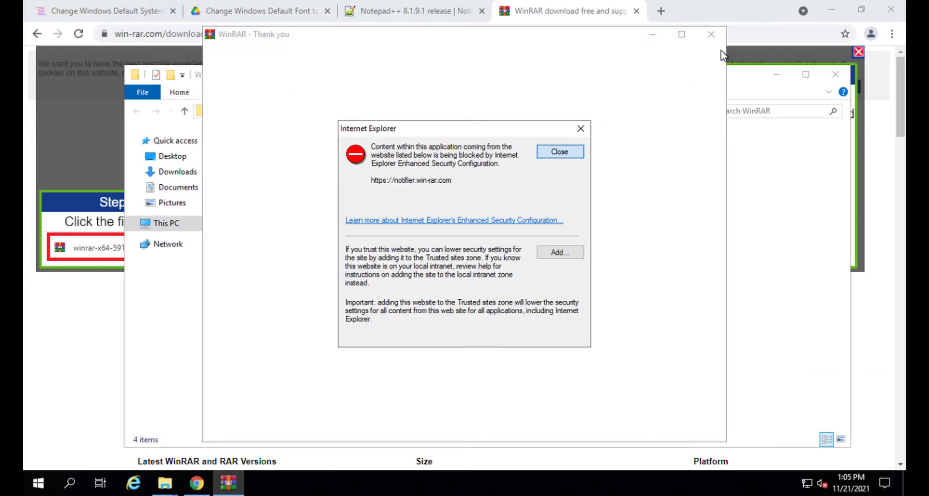
pyautogui.click(711, 35)
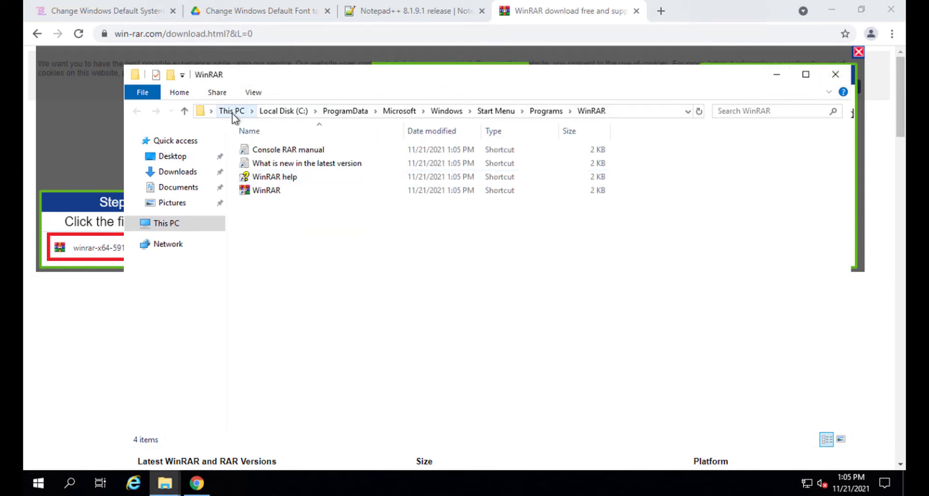
pyautogui.click(177, 173)
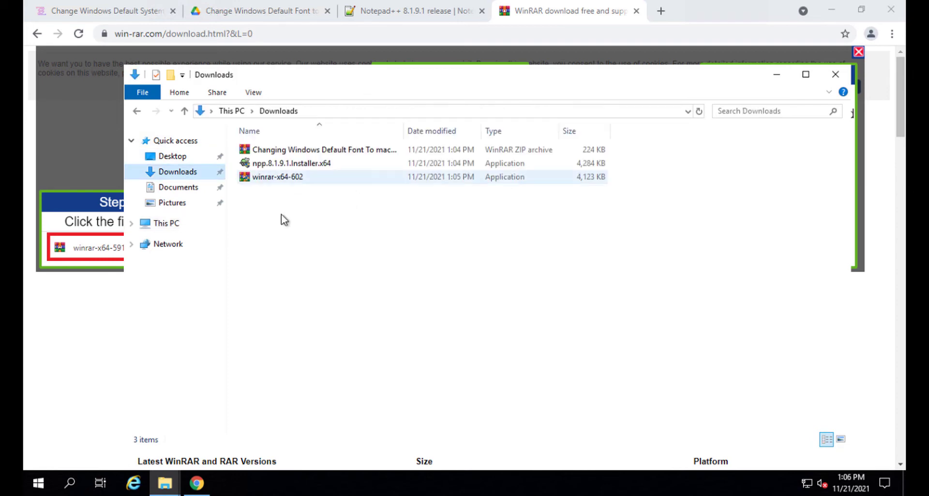
pyautogui.rightClick(302, 149)
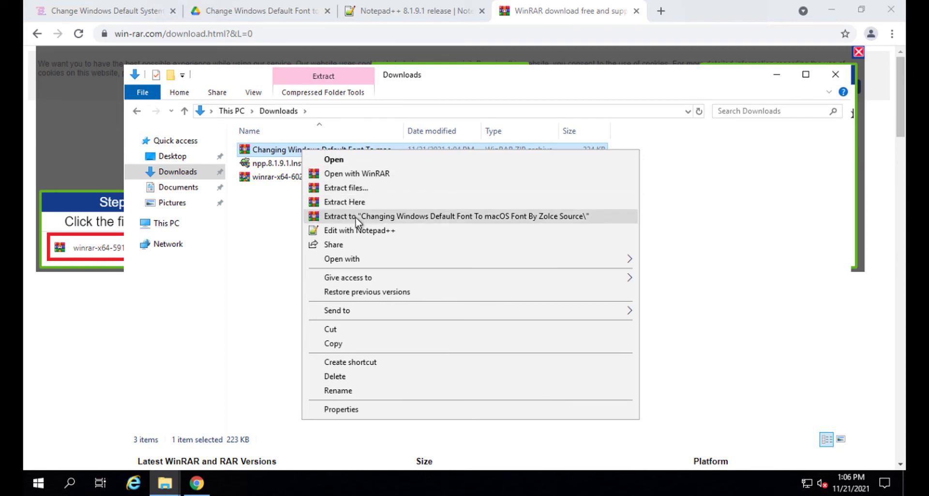
pyautogui.moveTo(525, 5)
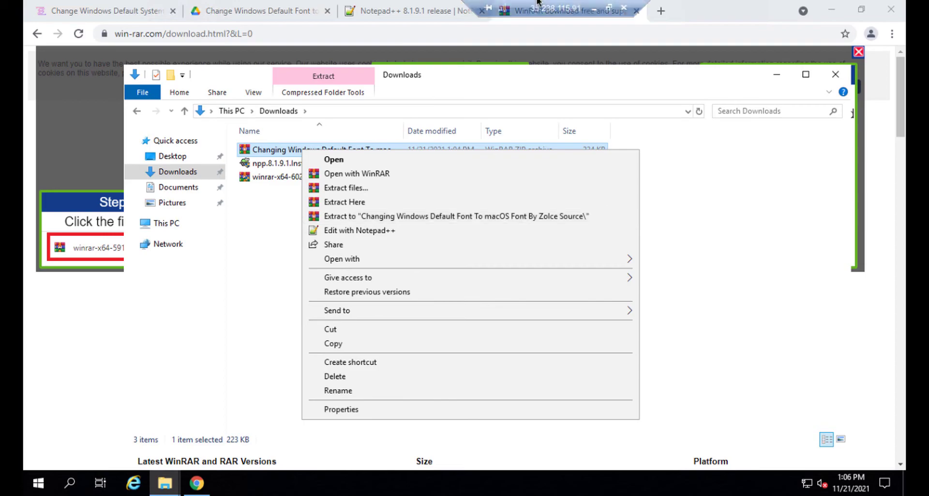
pyautogui.click(593, 7)
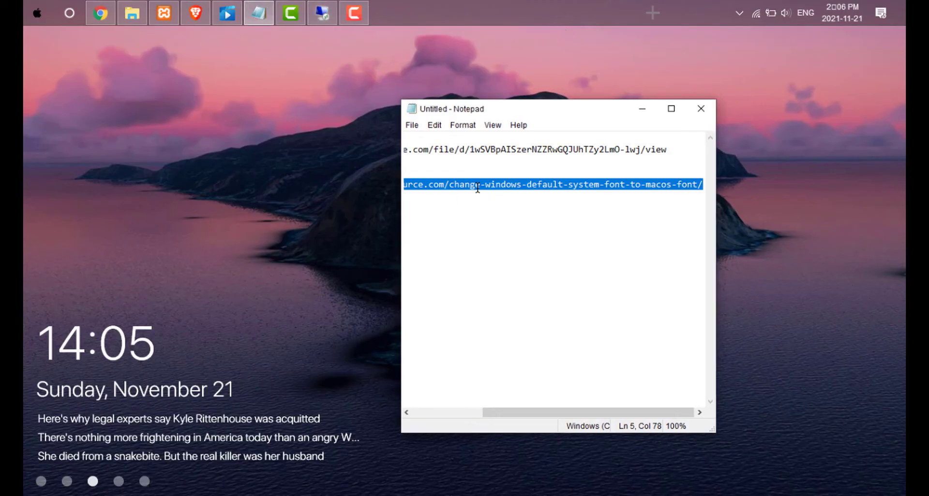
pyautogui.click(342, 19)
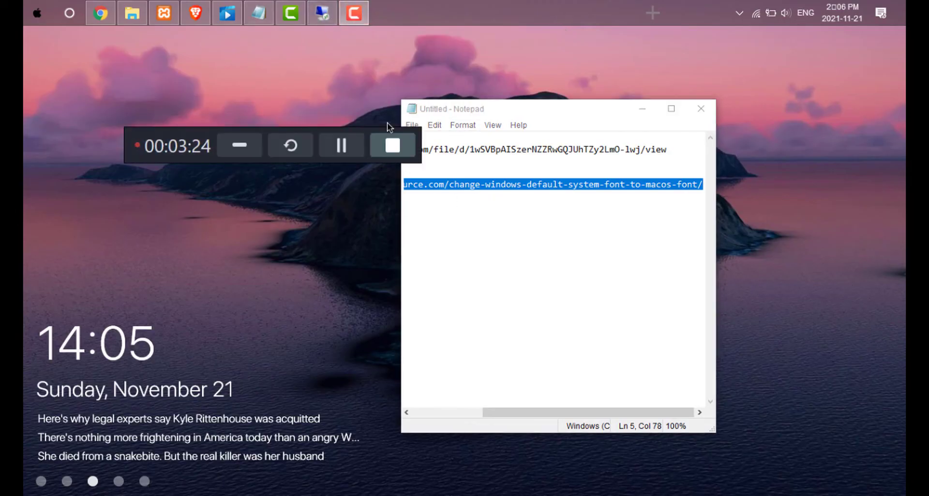
pyautogui.click(344, 149)
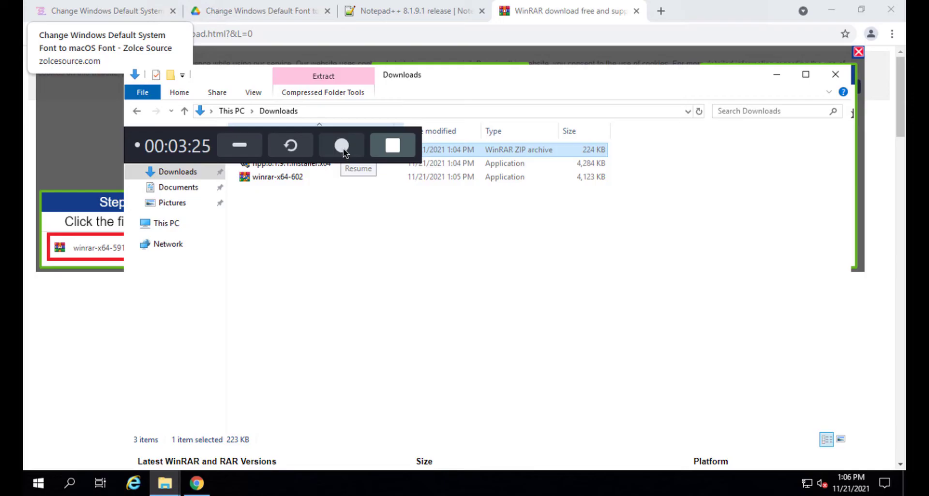
pyautogui.click(343, 148)
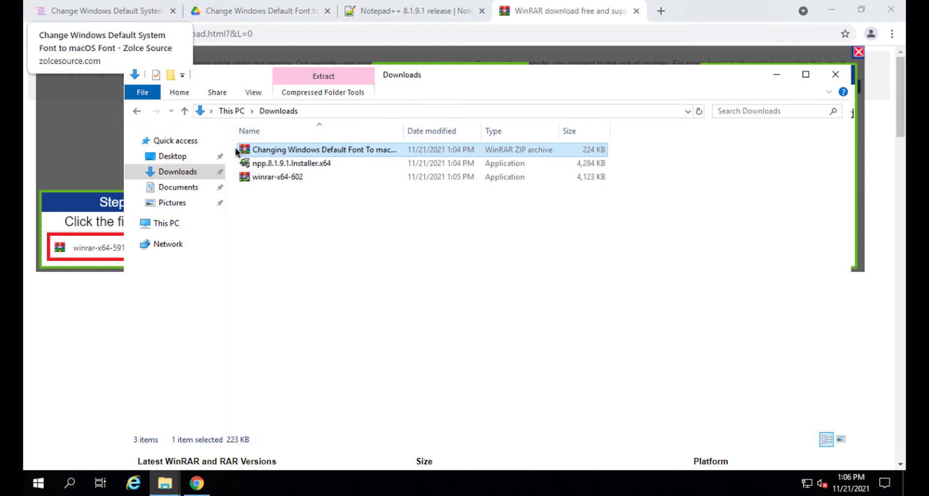
# Step: Extract the font zip to "Changing Windows Default Font To macOS Font By Zolce Source" and open the inner folder holding the registry and font files
pyautogui.rightClick(320, 154)
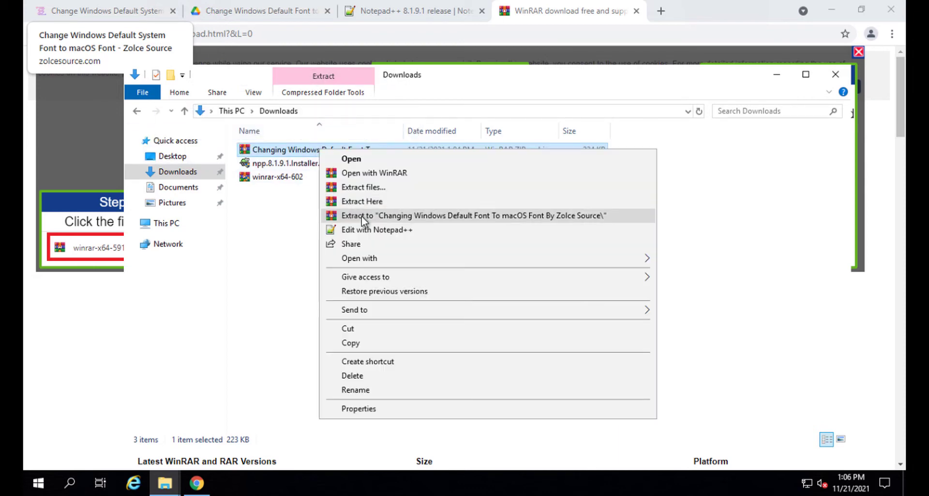
pyautogui.click(394, 216)
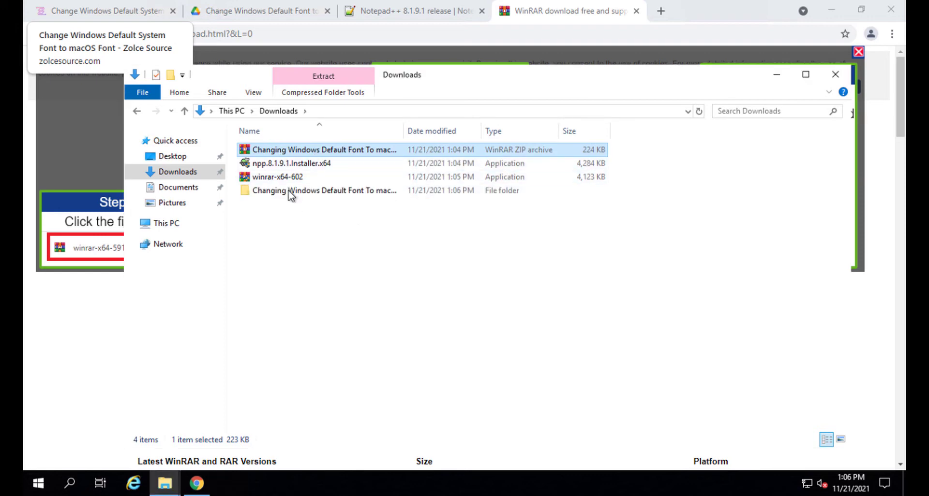
pyautogui.doubleClick(298, 192)
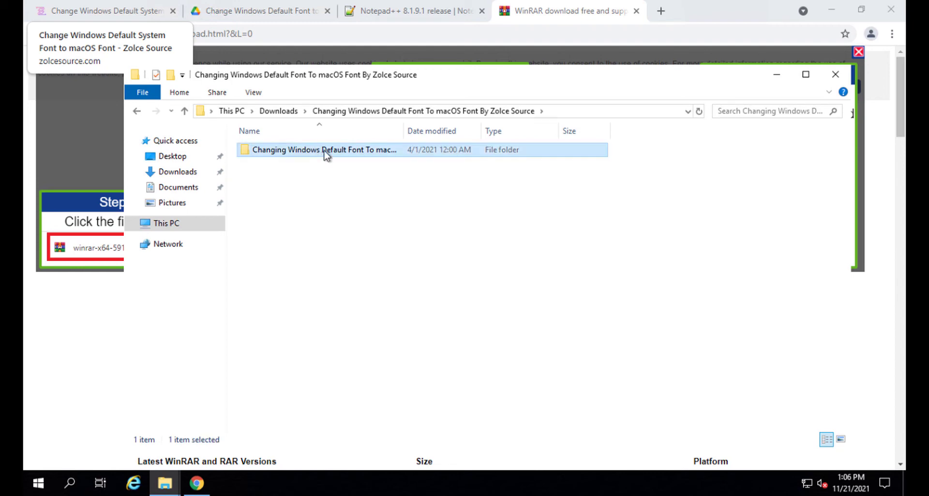
pyautogui.doubleClick(322, 153)
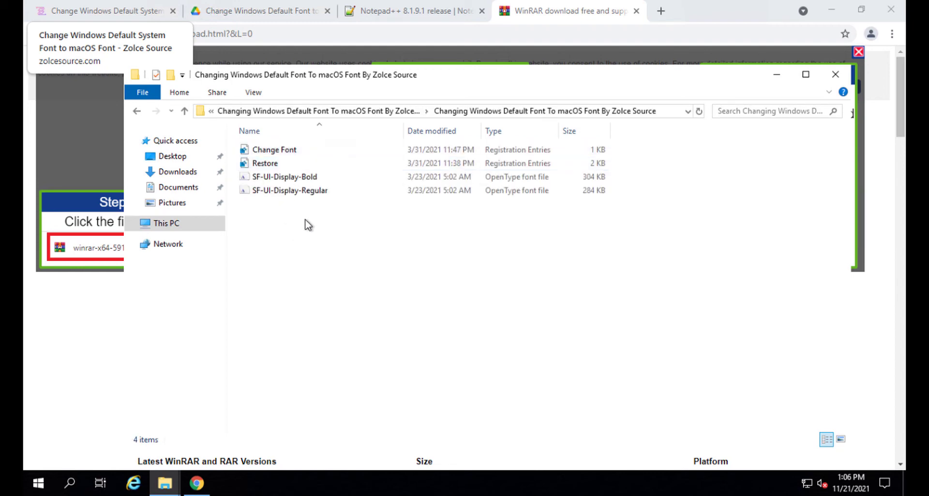
pyautogui.moveTo(299, 216); pyautogui.dragTo(292, 143)
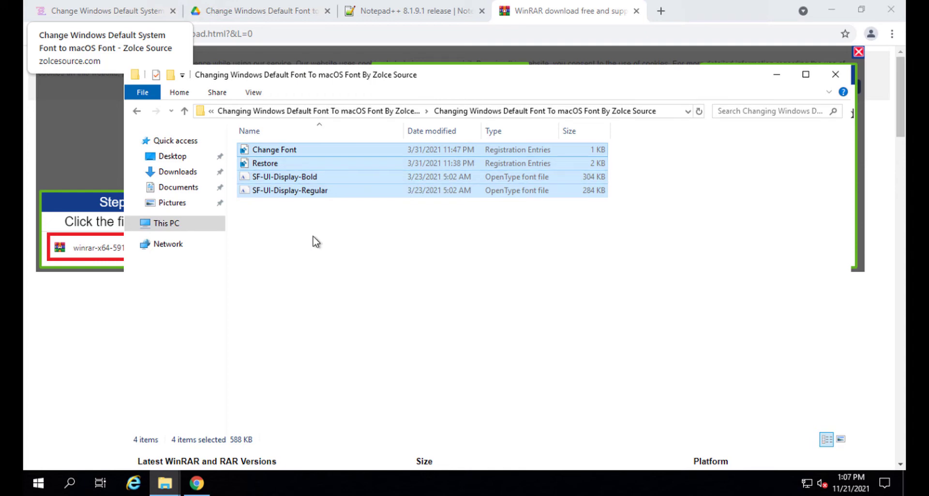
pyautogui.click(305, 159)
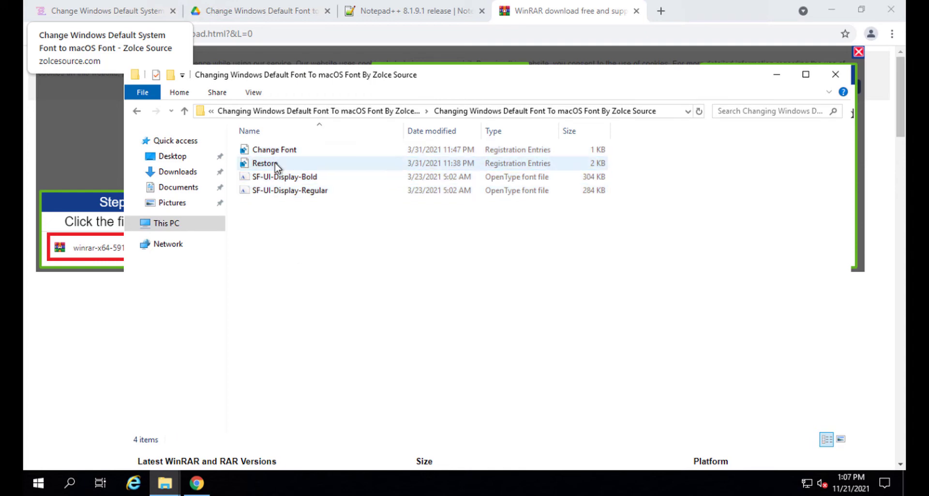
# Step: Merge the Restore registry file into the Windows registry, allowing Registry Editor to make changes and confirming the addition
pyautogui.rightClick(276, 166)
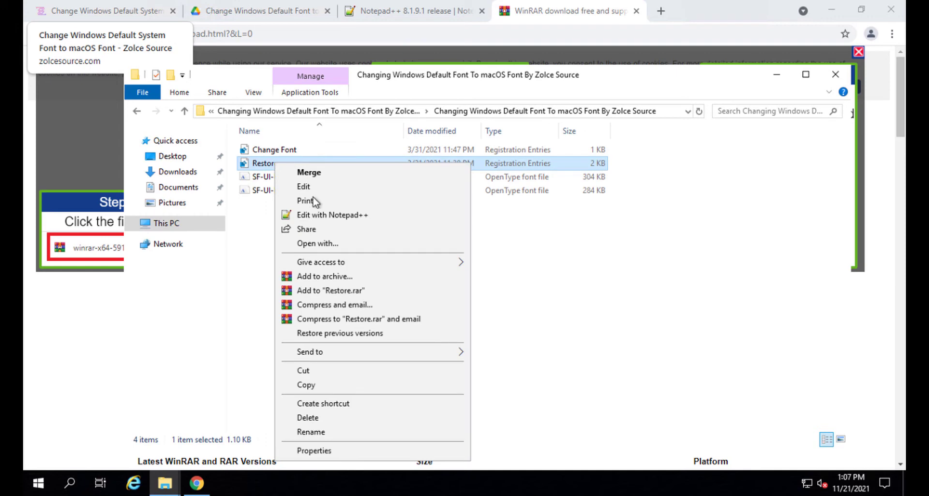
pyautogui.click(339, 174)
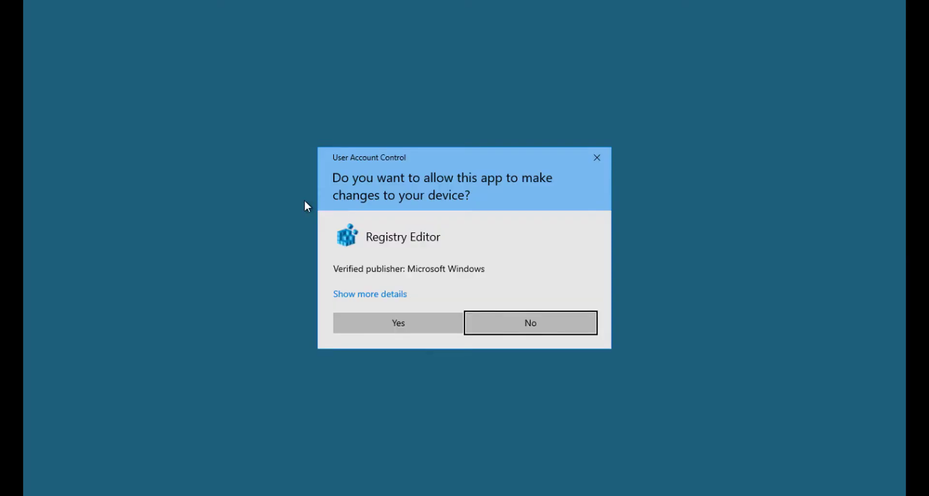
pyautogui.click(423, 324)
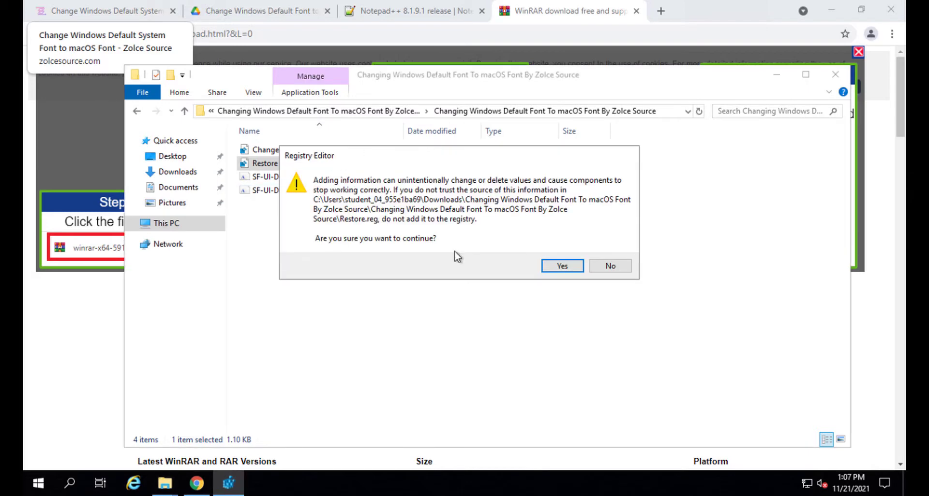
pyautogui.click(561, 265)
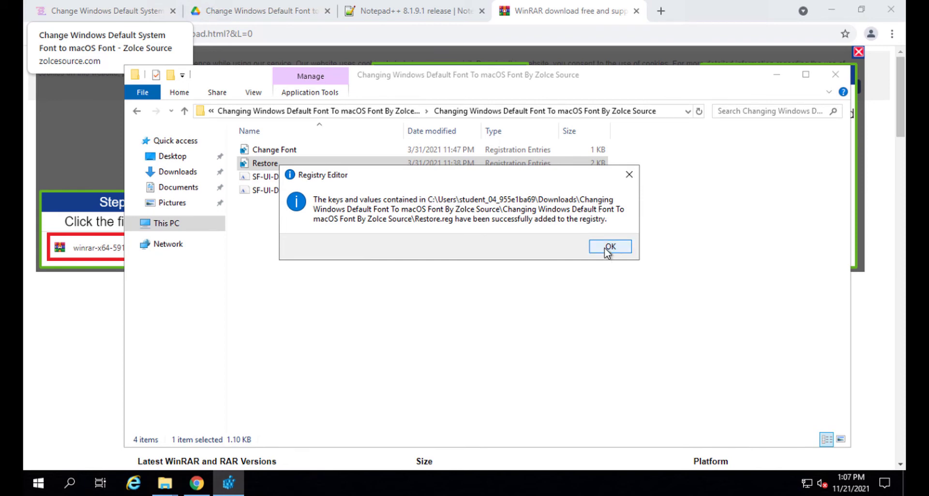
# Step: Restart the remote Windows computer after the Restore merge and reconnect to its desktop session
pyautogui.press('Return')
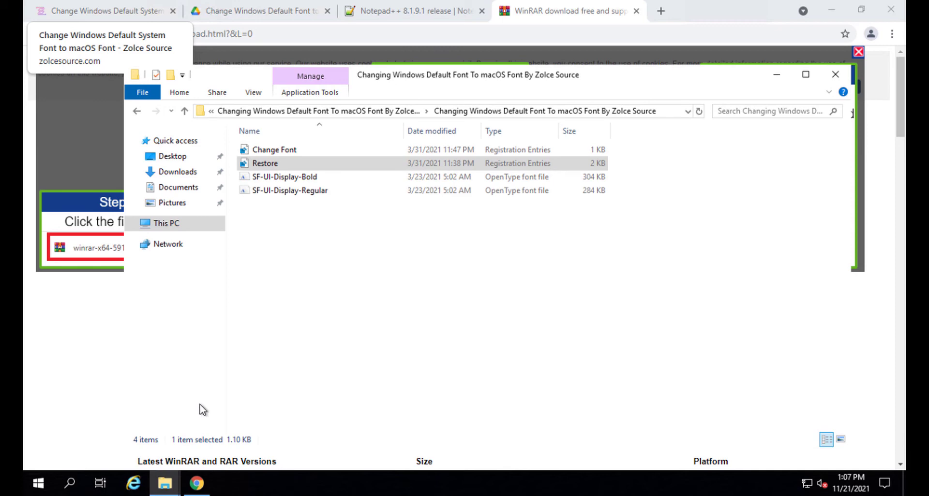
pyautogui.click(40, 484)
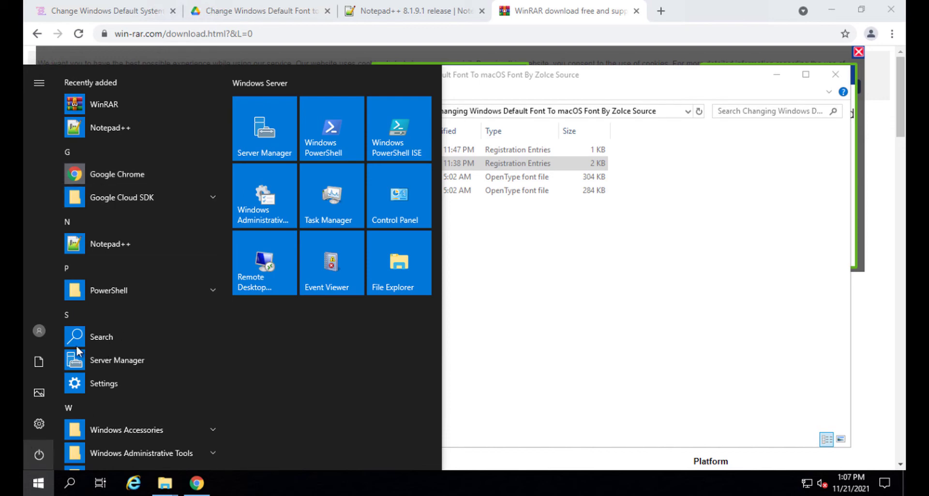
pyautogui.click(34, 451)
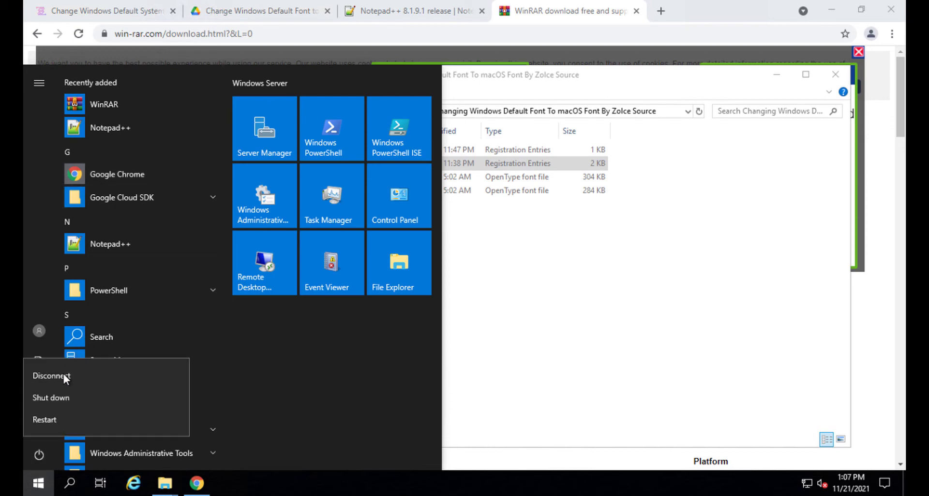
pyautogui.click(70, 421)
pyautogui.click(213, 418)
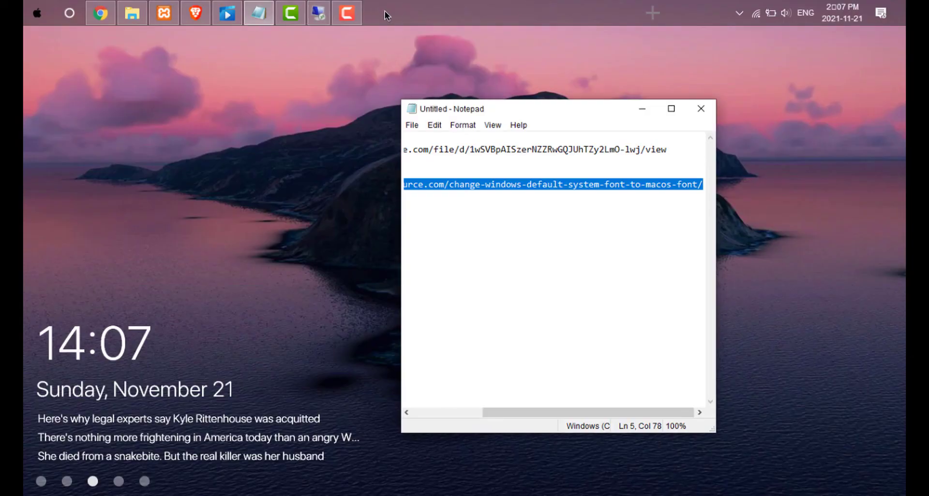
pyautogui.click(326, 14)
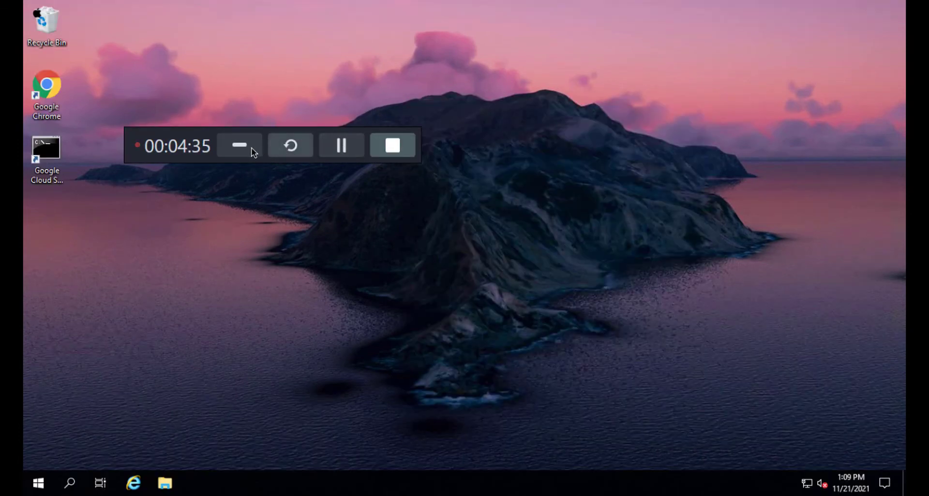
pyautogui.click(245, 151)
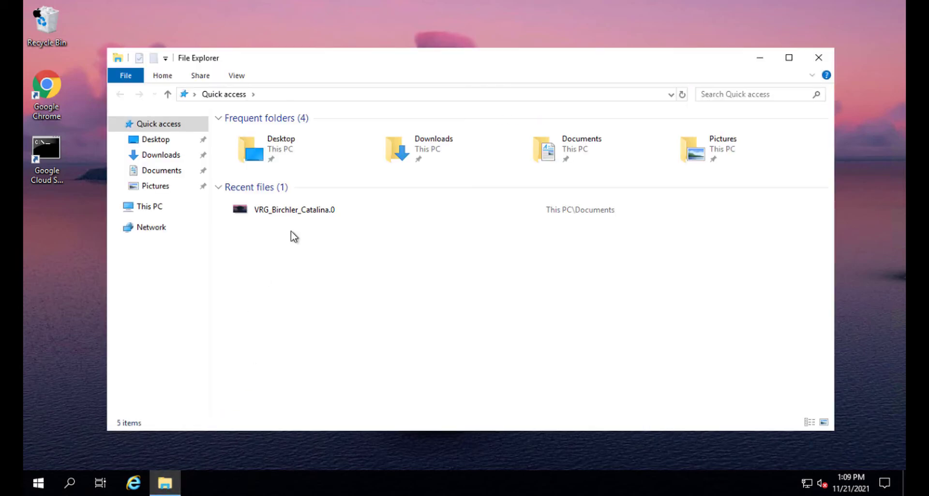
# Step: Open the inner "Changing Windows Default Font To macOS Font By Zolce Source" folder within Downloads
pyautogui.click(161, 156)
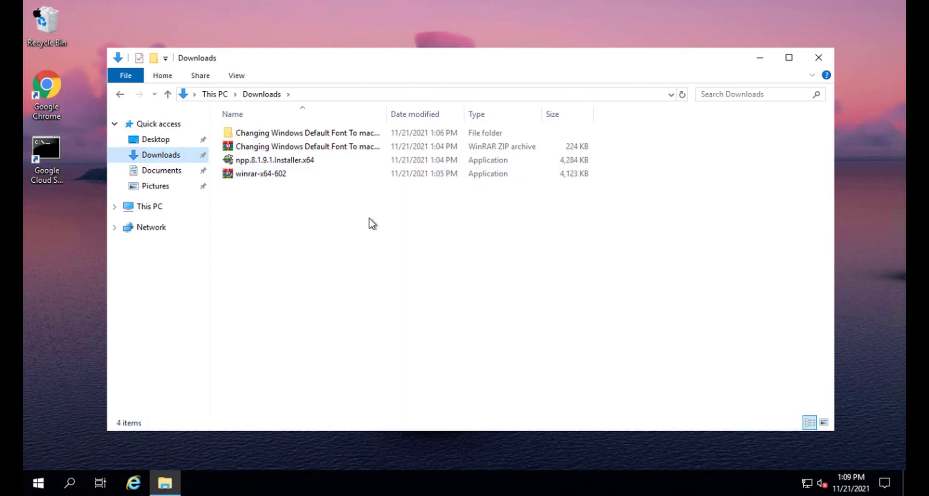
pyautogui.doubleClick(319, 134)
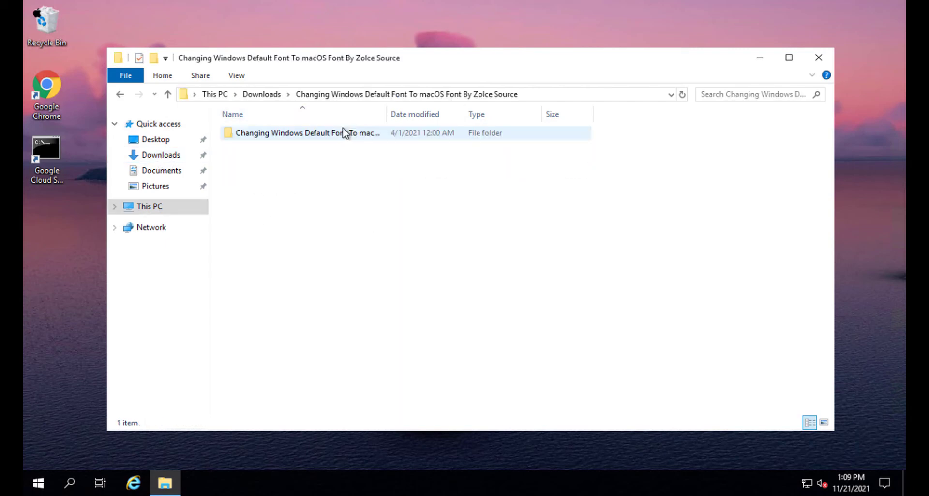
pyautogui.doubleClick(315, 132)
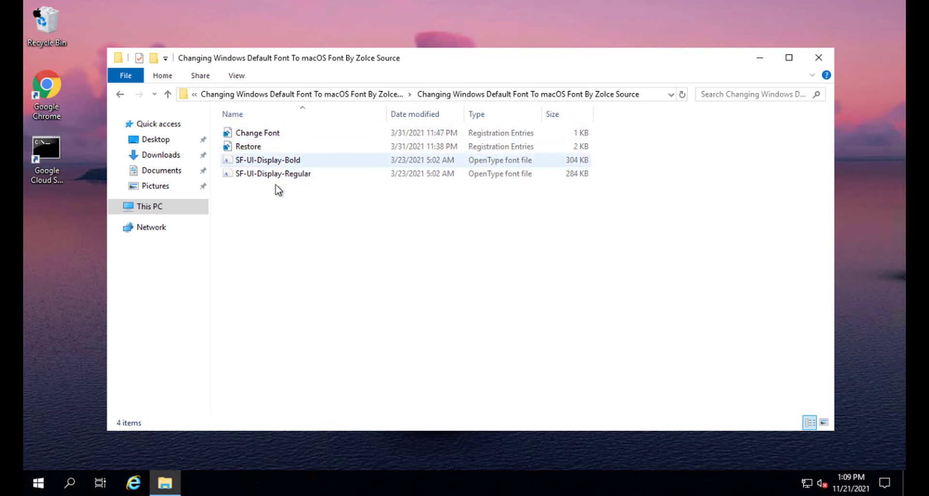
# Step: Install the SF-UI-Display-Bold and SF-UI-Display-Regular font files together from the extracted folder
pyautogui.moveTo(284, 189); pyautogui.dragTo(260, 164)
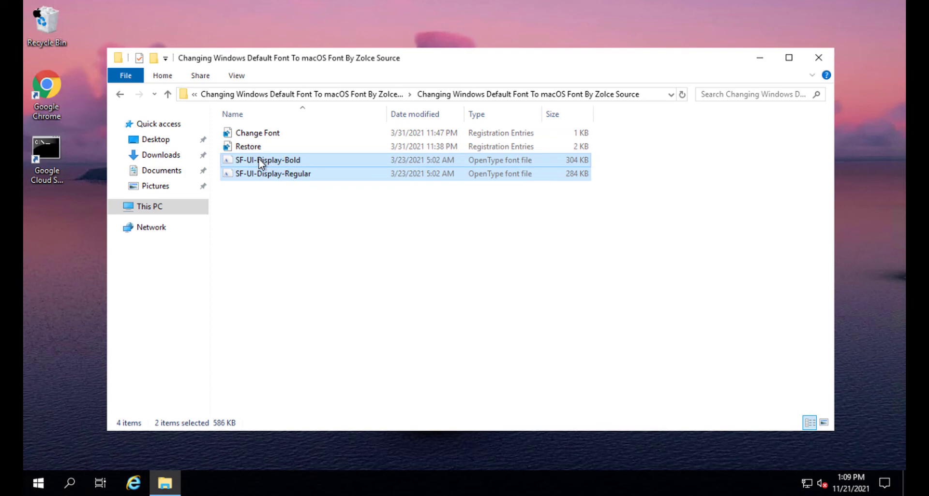
pyautogui.rightClick(296, 163)
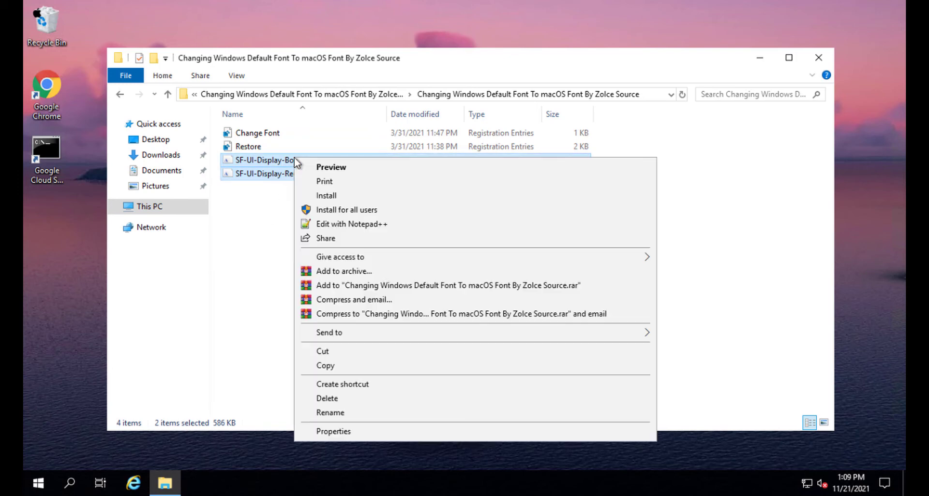
pyautogui.click(335, 196)
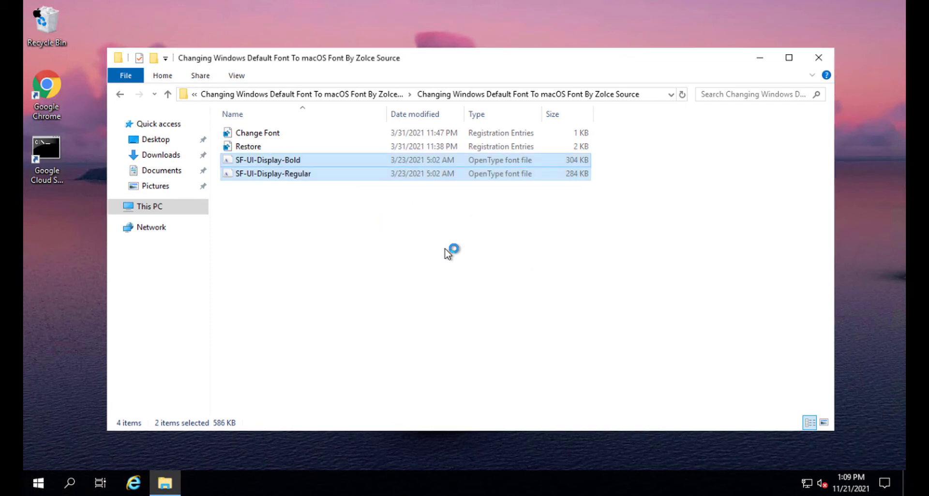
pyautogui.rightClick(333, 177)
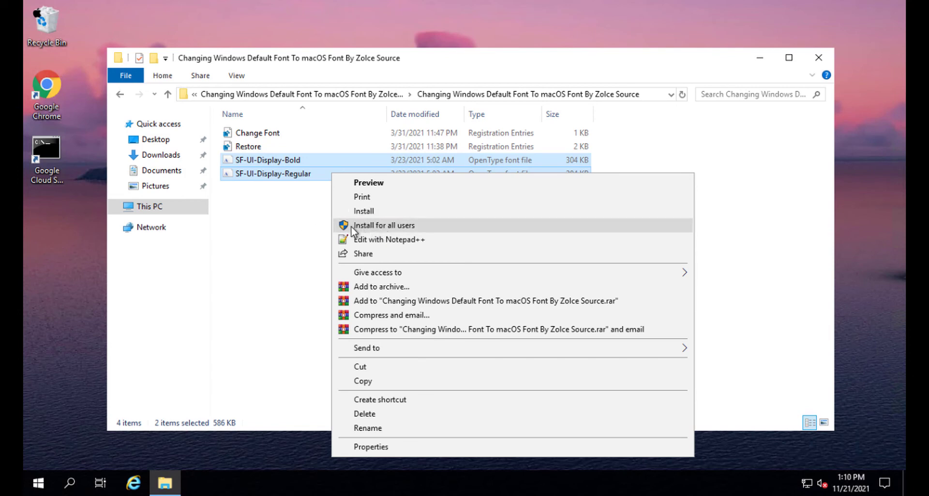
pyautogui.click(277, 217)
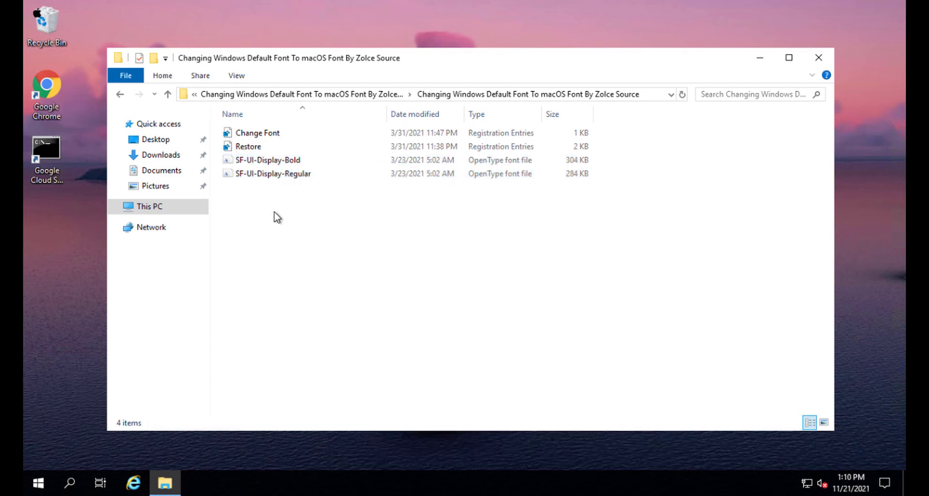
# Step: Edit Change Font.reg in Notepad++ so the Segoe UI substitute reads "SF UI Display Bold", then save and close it
pyautogui.rightClick(266, 139)
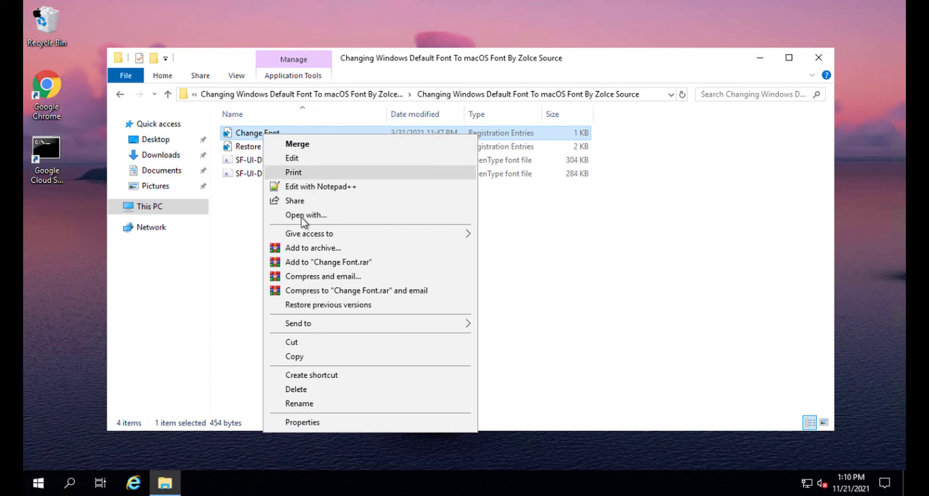
pyautogui.click(315, 187)
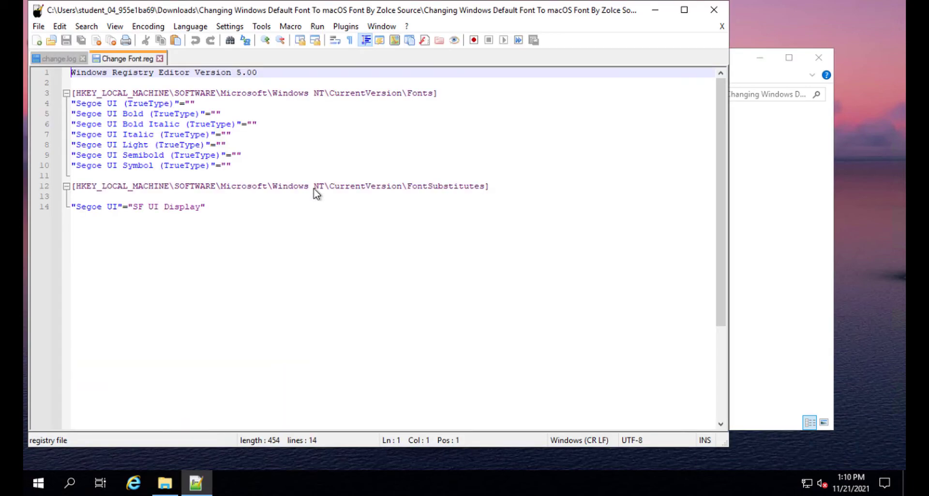
pyautogui.click(202, 207)
pyautogui.write('"')
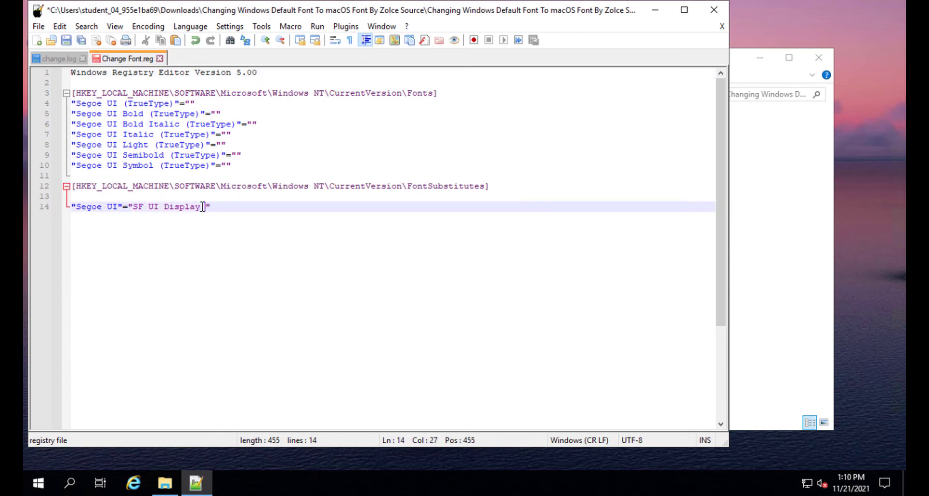
pyautogui.write('Bold')
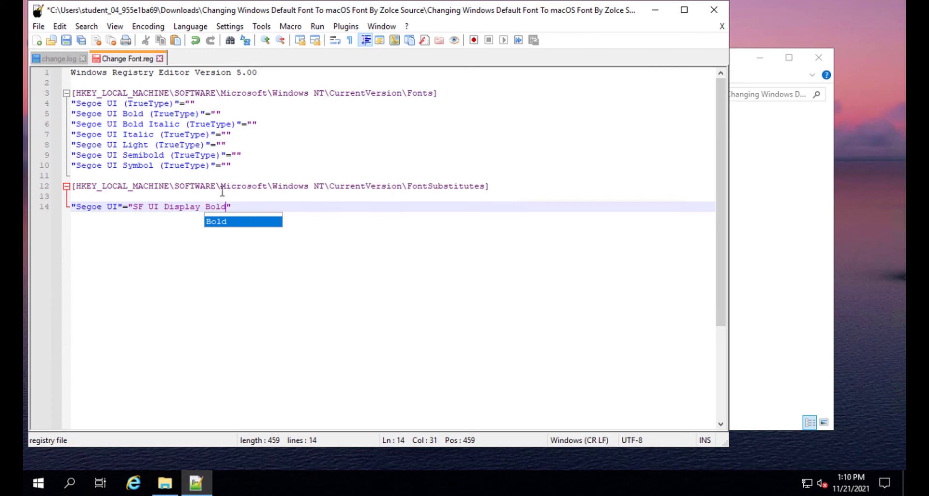
pyautogui.click(66, 40)
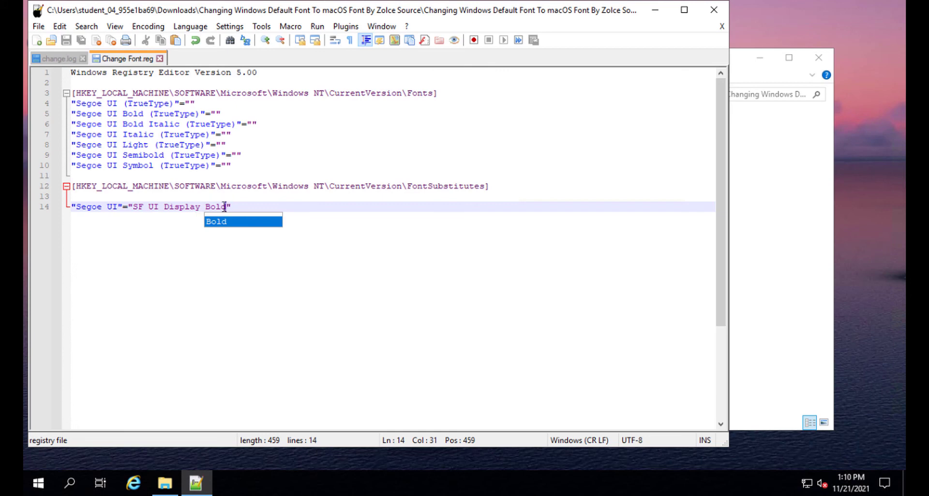
pyautogui.click(713, 10)
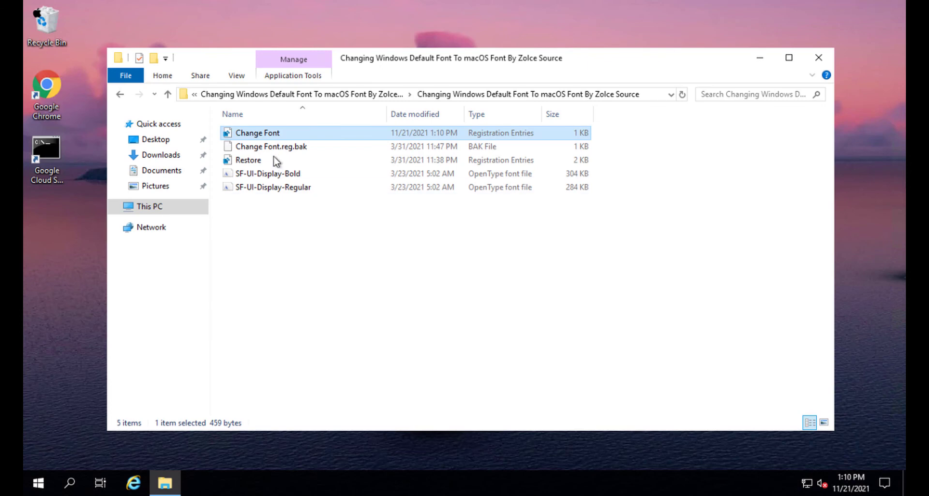
# Step: Merge the edited Change Font registry file into the Windows registry, allowing Registry Editor to make changes and confirming the addition
pyautogui.click(275, 138)
pyautogui.rightClick(276, 139)
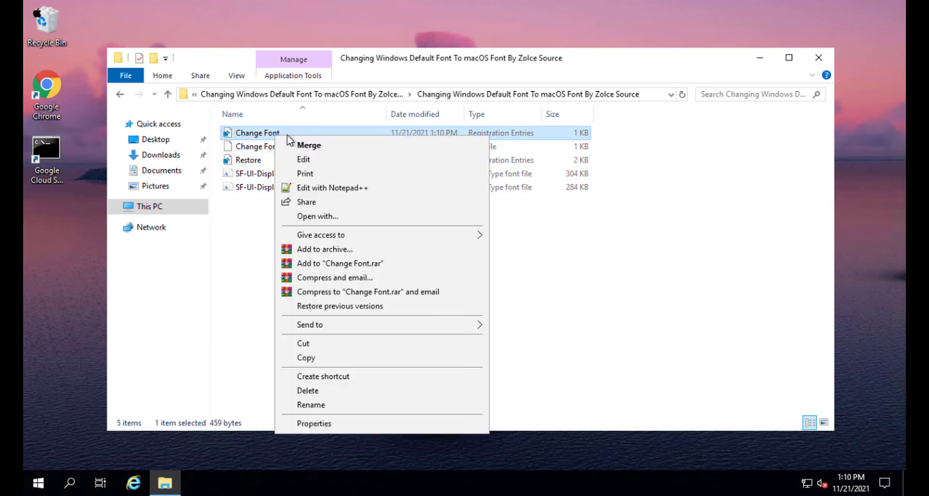
pyautogui.click(316, 146)
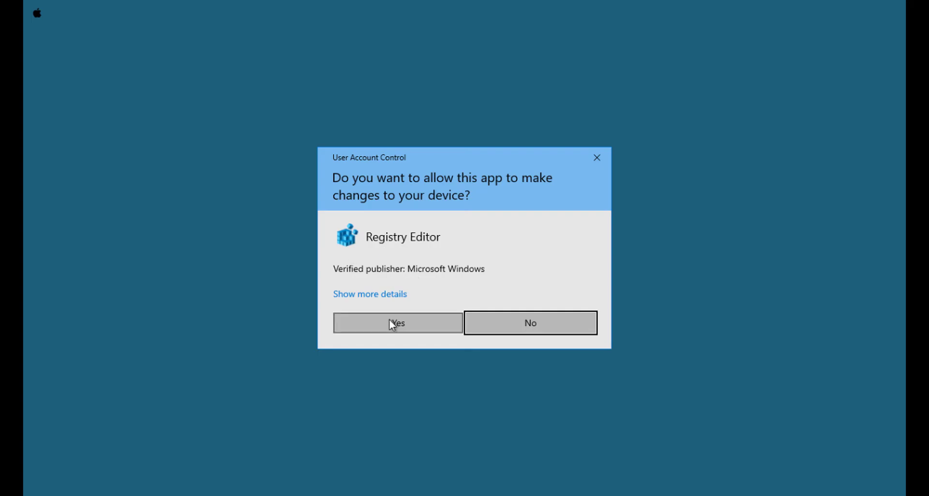
pyautogui.click(392, 323)
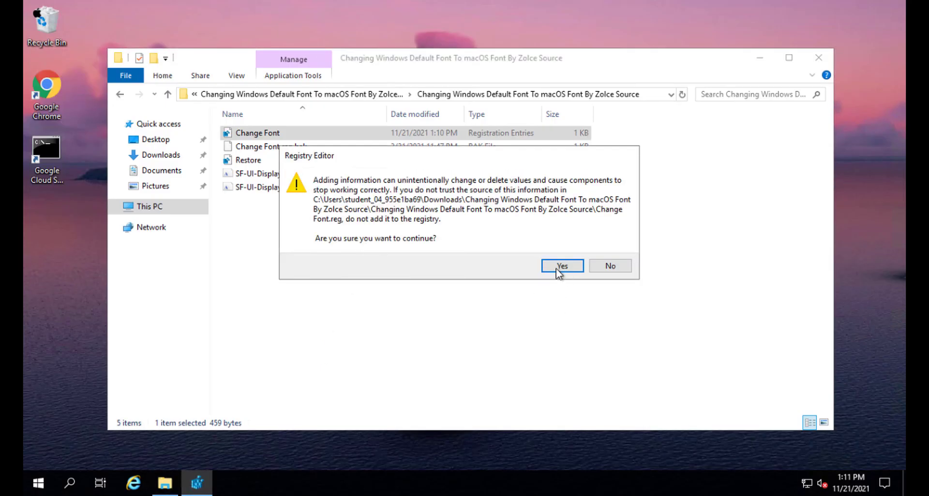
pyautogui.click(561, 266)
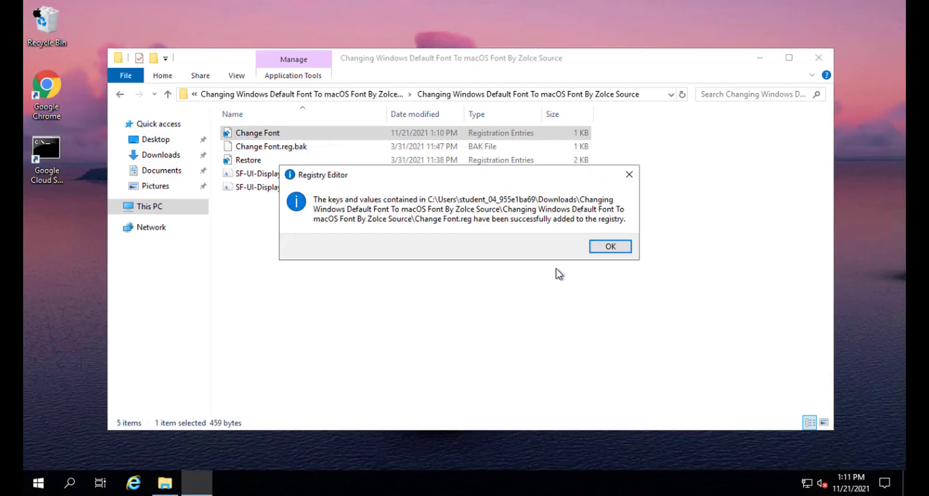
pyautogui.click(600, 252)
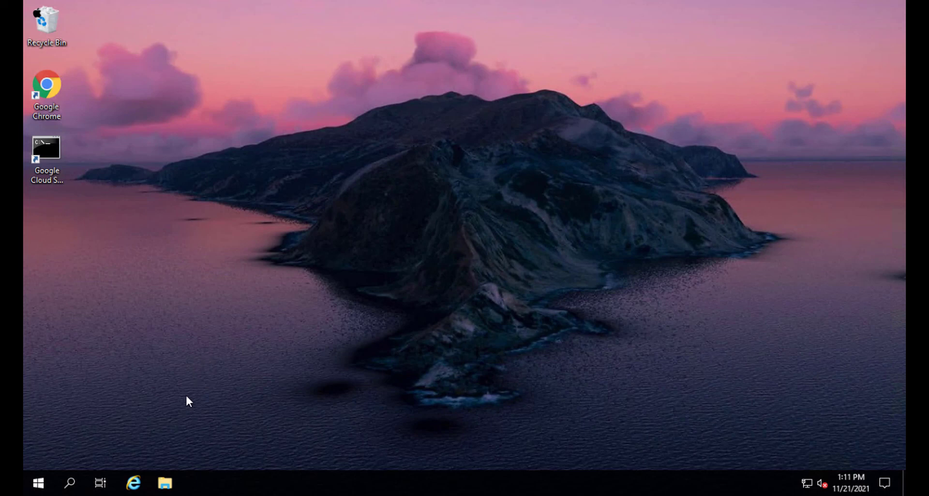
# Step: Restart the computer with Other (Unplanned) as the shutdown reason
pyautogui.click(39, 484)
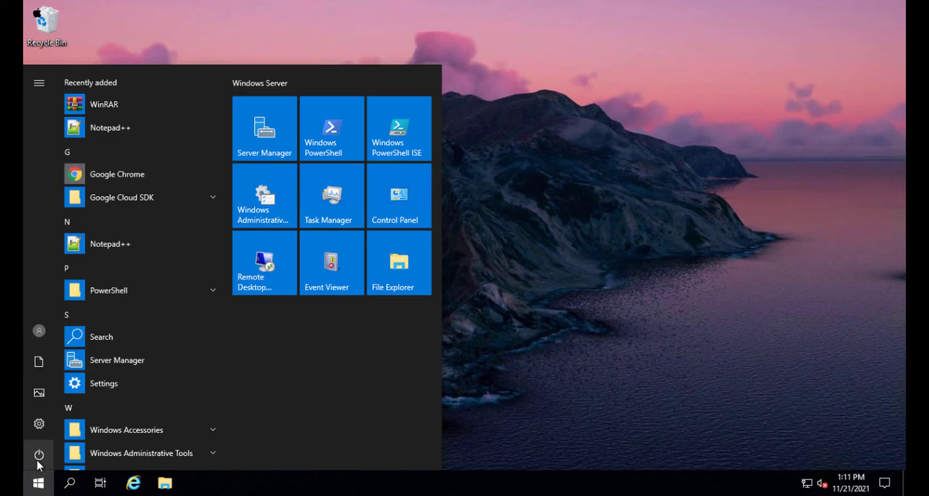
pyautogui.click(37, 457)
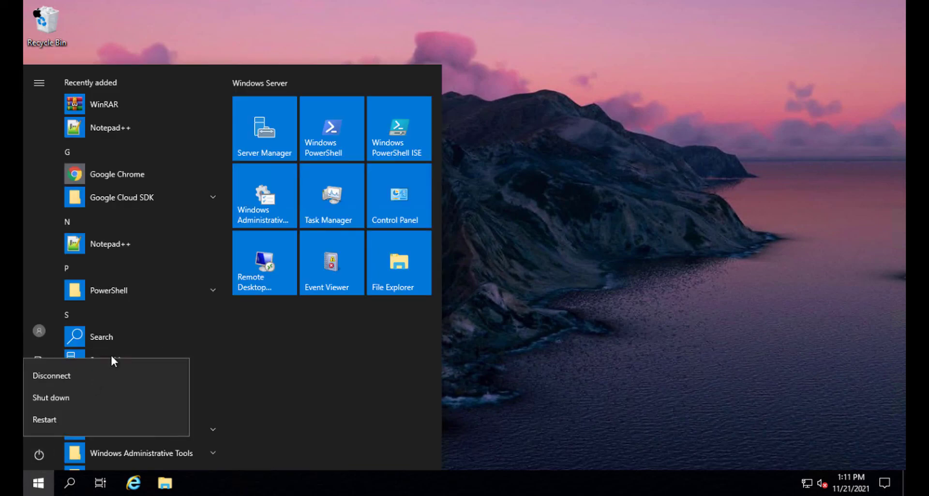
pyautogui.click(75, 423)
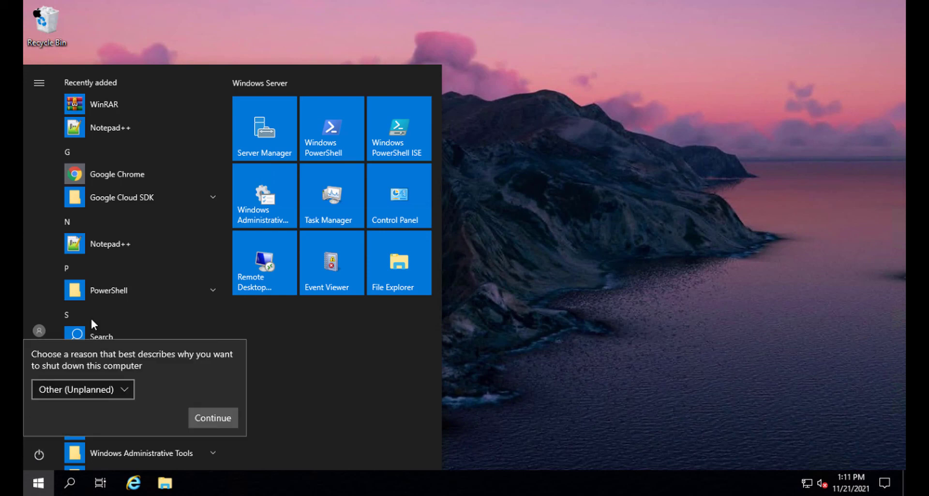
pyautogui.click(206, 414)
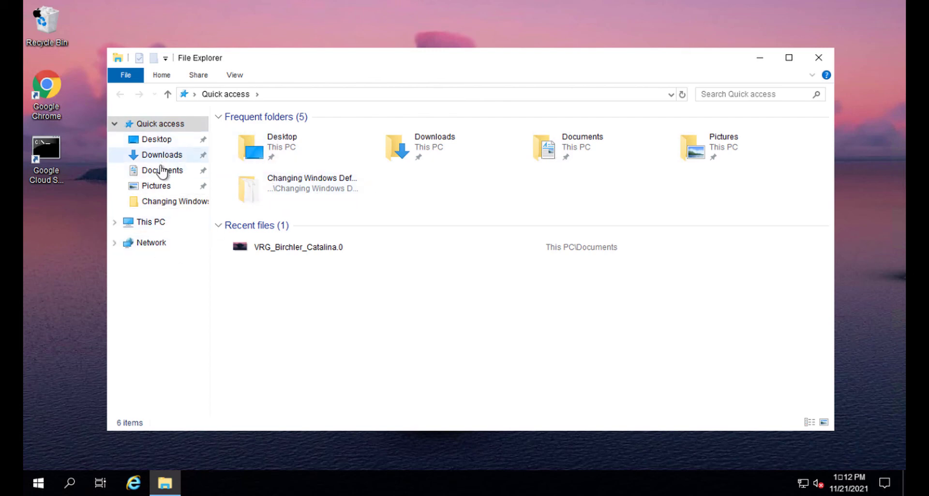
# Step: Check the new system font in File Explorer by viewing the Desktop and Pictures folders, and minimize the window
pyautogui.click(168, 144)
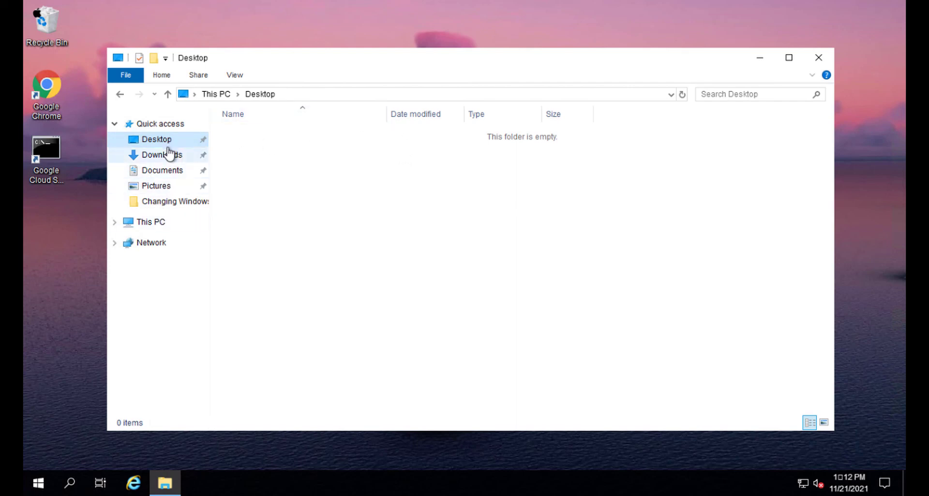
pyautogui.click(158, 190)
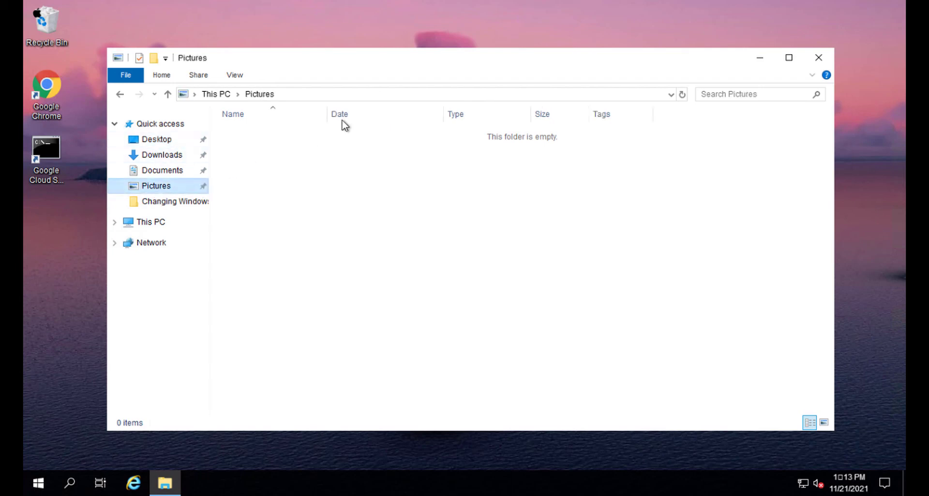
pyautogui.click(759, 59)
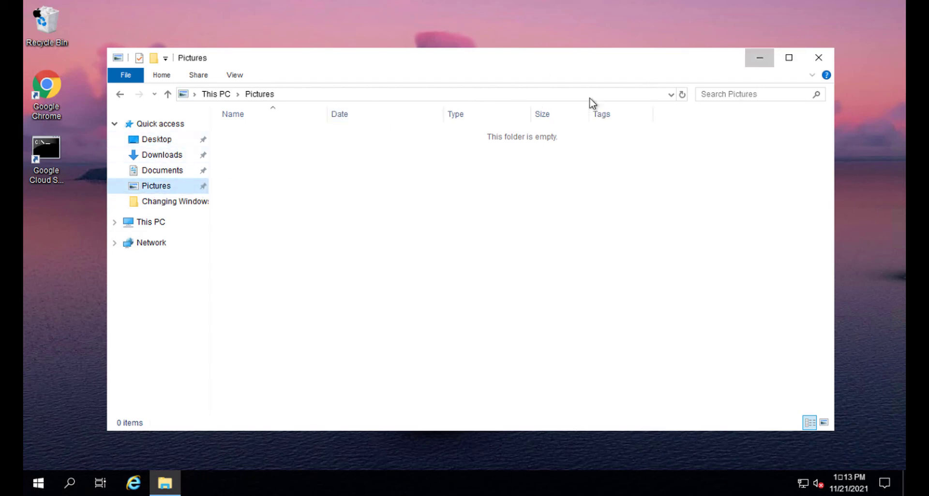